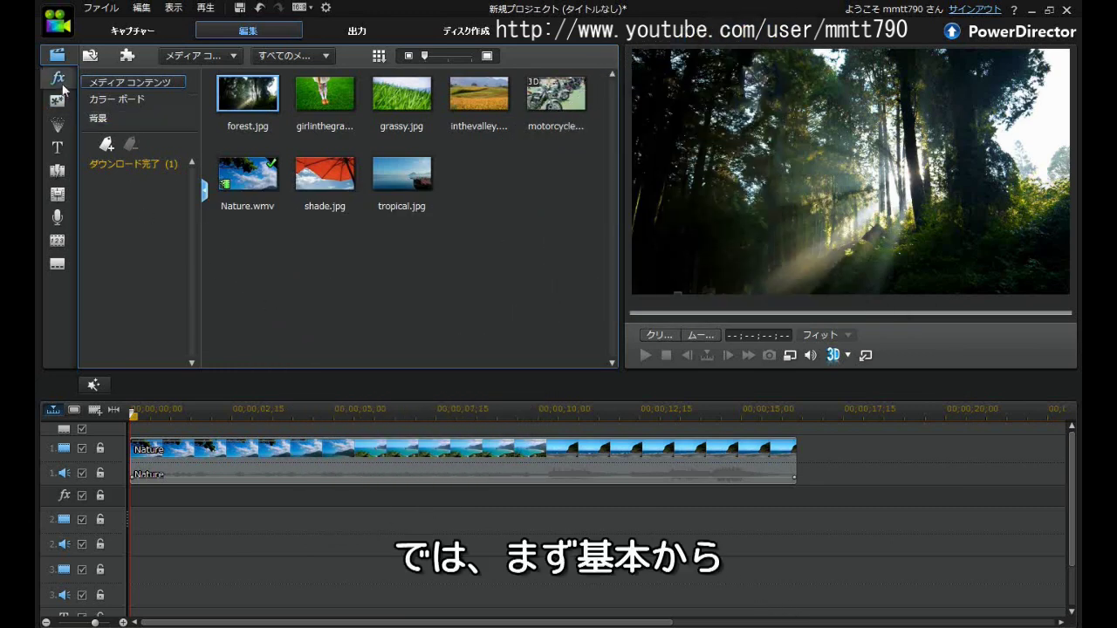
# - Place the タイム スタンプ effect from the テキスト マスク category at the start of the effect track
pyautogui.click(58, 78)
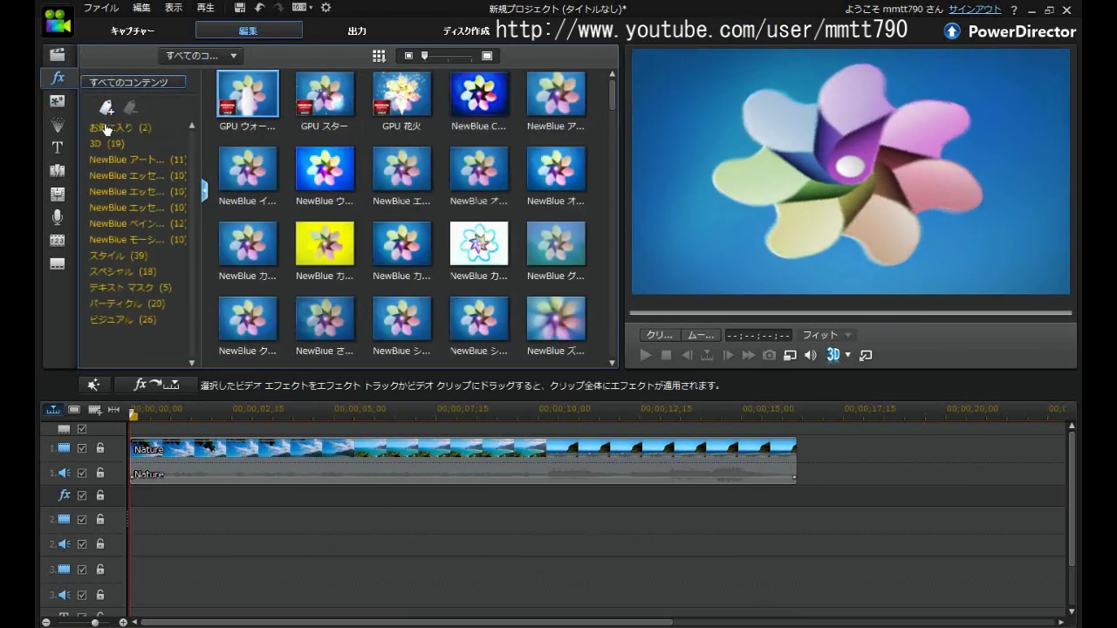
pyautogui.click(136, 288)
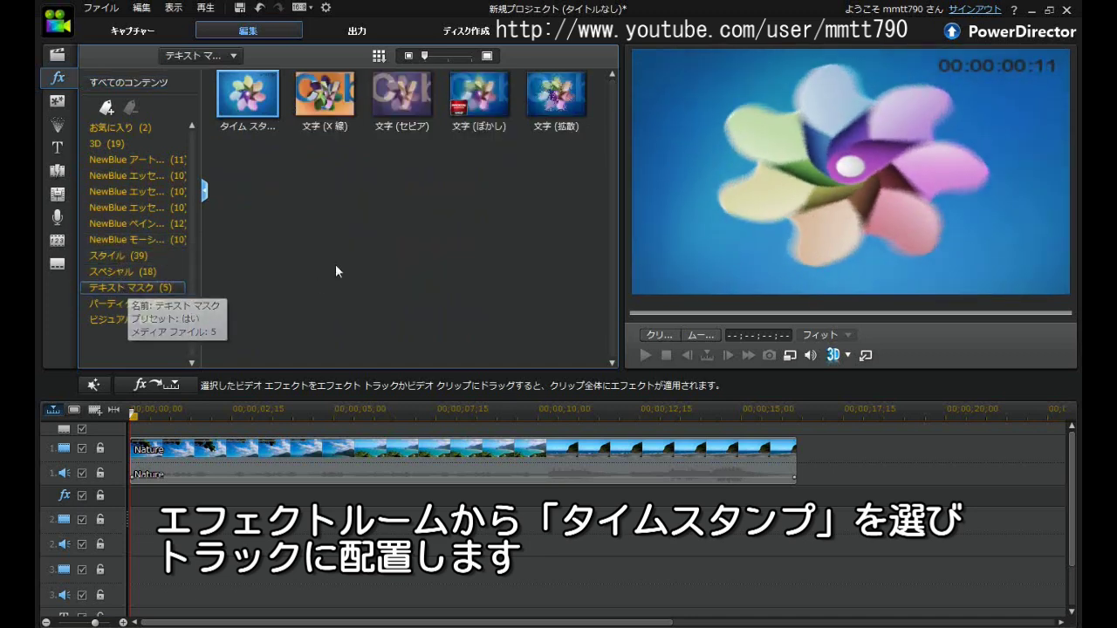
pyautogui.moveTo(256, 106); pyautogui.dragTo(132, 496)
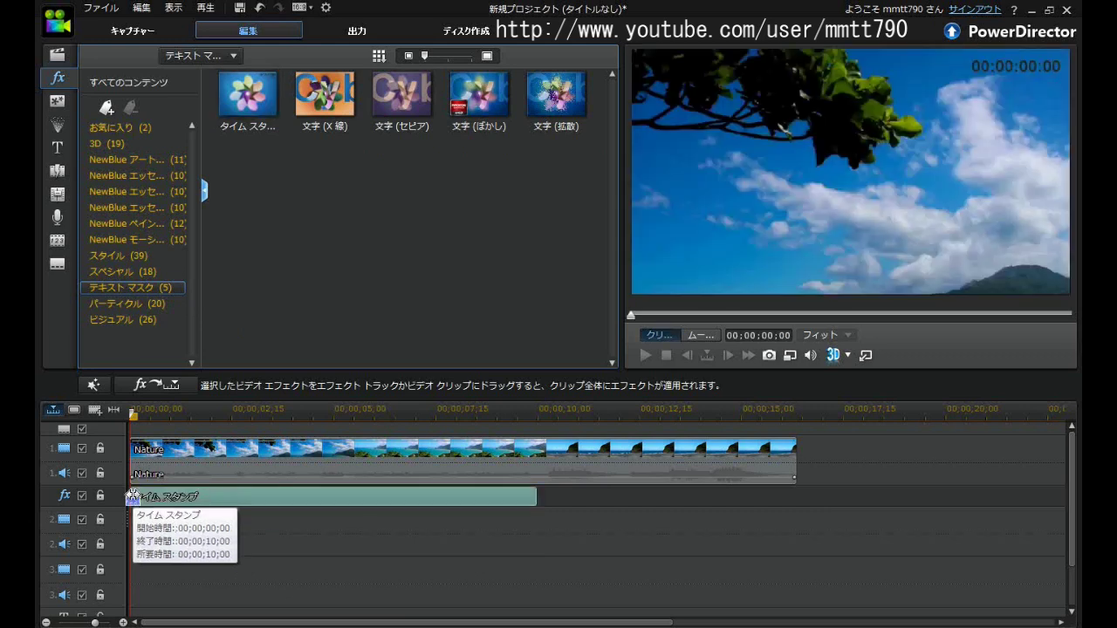
# - Open the タイム スタンプ effect's settings and set its font size to 36
pyautogui.click(237, 389)
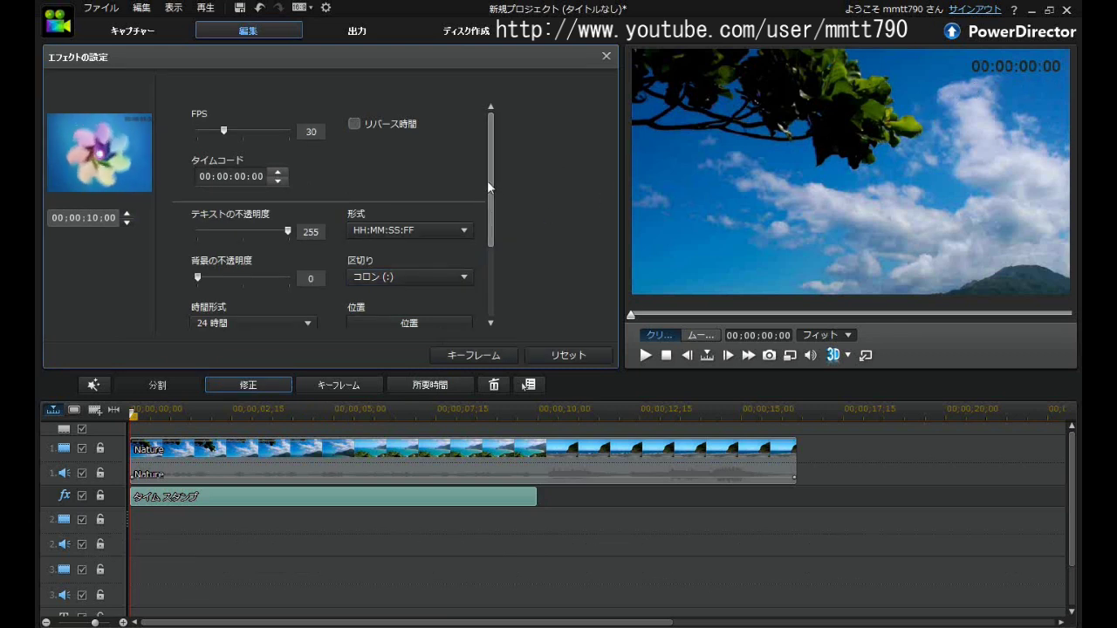
pyautogui.moveTo(488, 182); pyautogui.dragTo(490, 254)
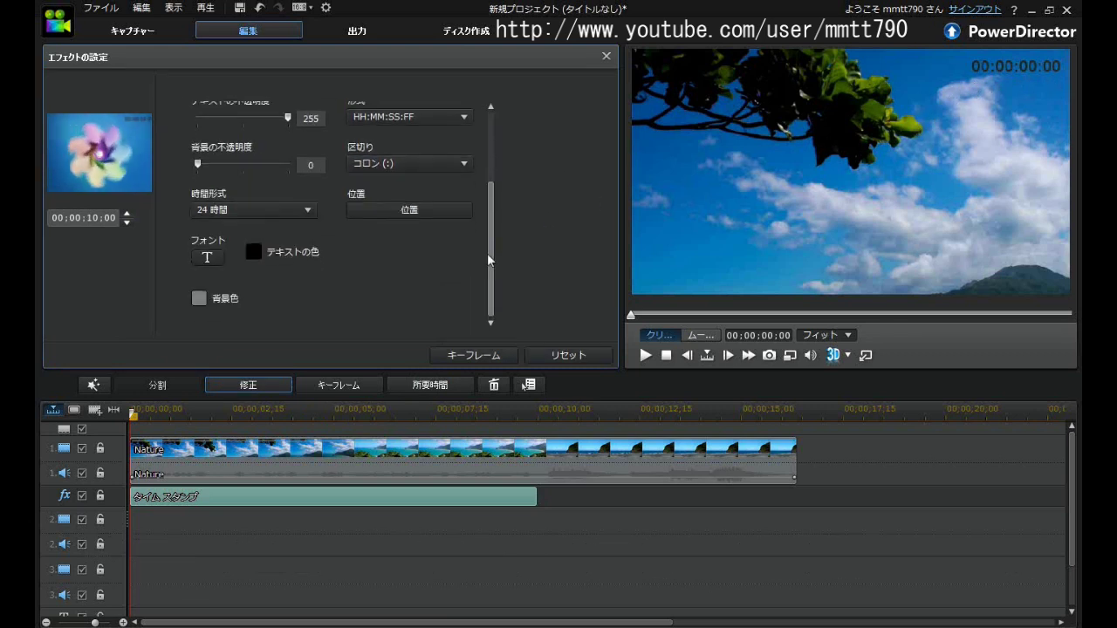
pyautogui.click(207, 258)
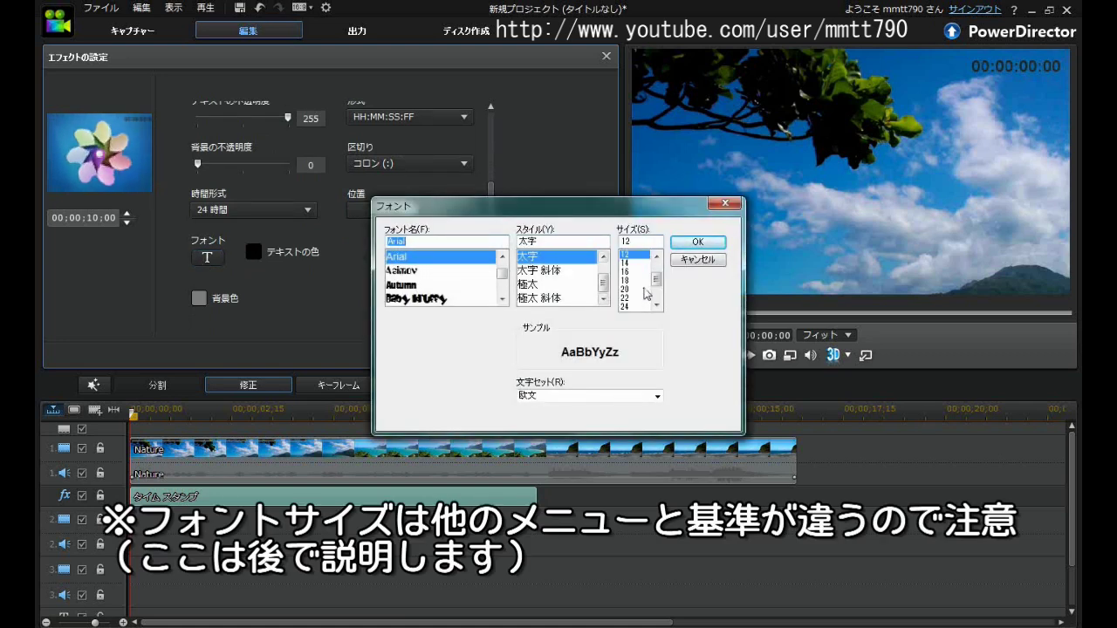
pyautogui.scroll(-1, 657, 288)
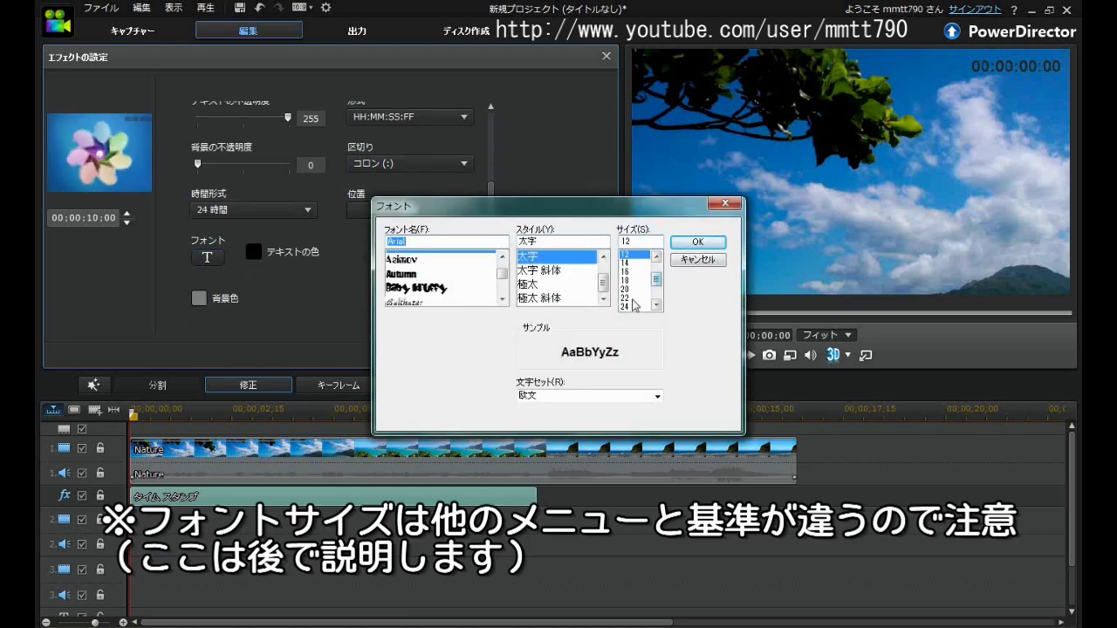
pyautogui.click(657, 305)
pyautogui.click(657, 304)
pyautogui.click(656, 304)
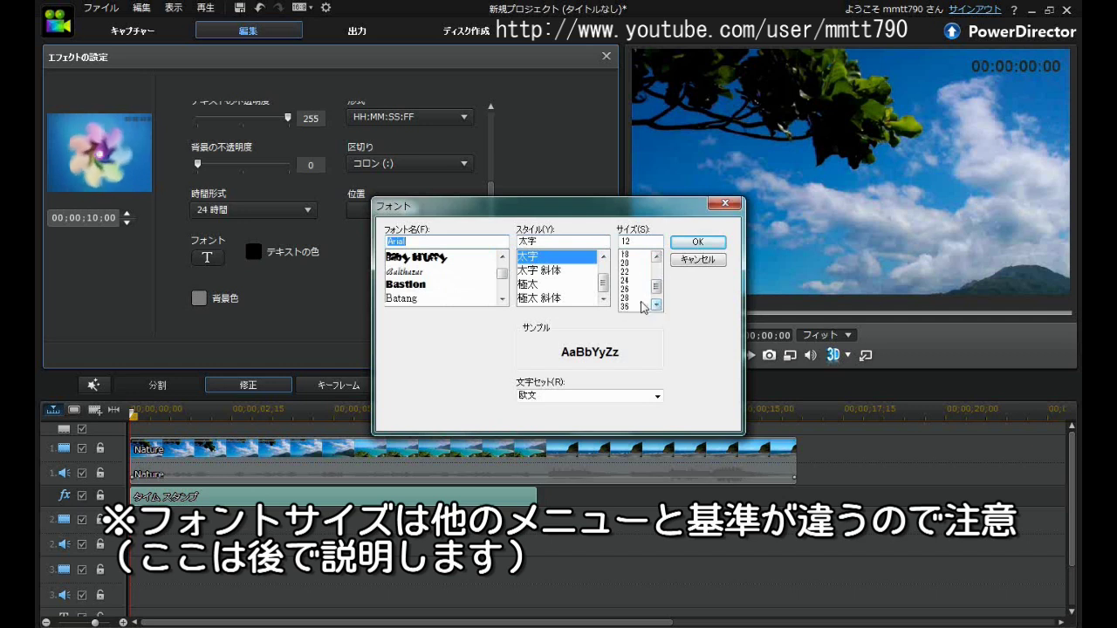
pyautogui.click(634, 306)
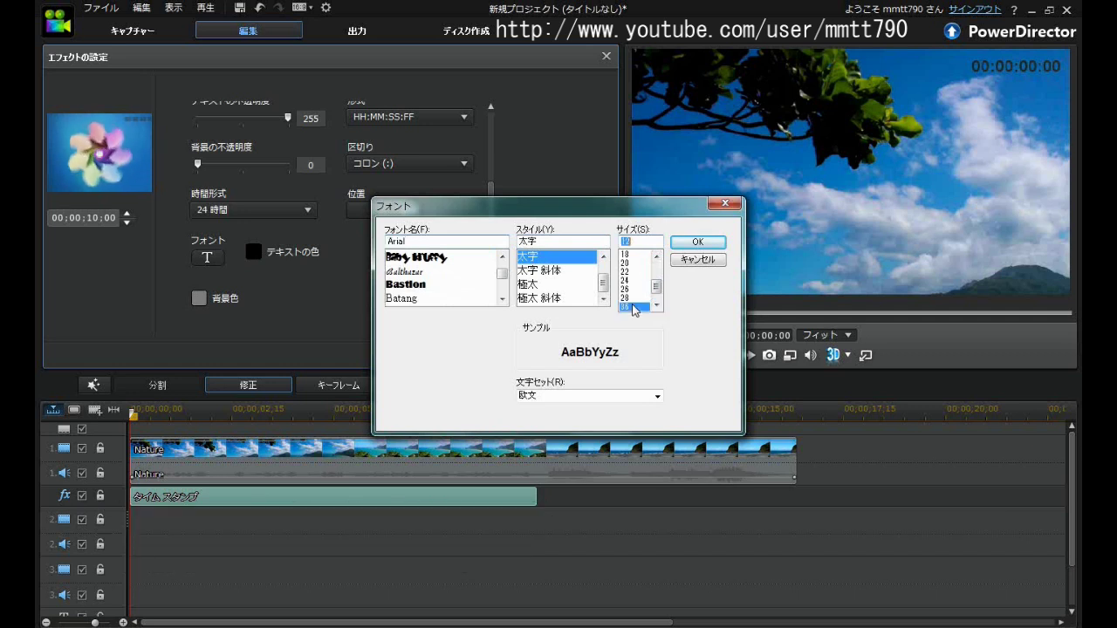
pyautogui.click(698, 242)
# - Reposition the timestamp to roughly the centre of the frame, slightly below the middle
pyautogui.click(412, 209)
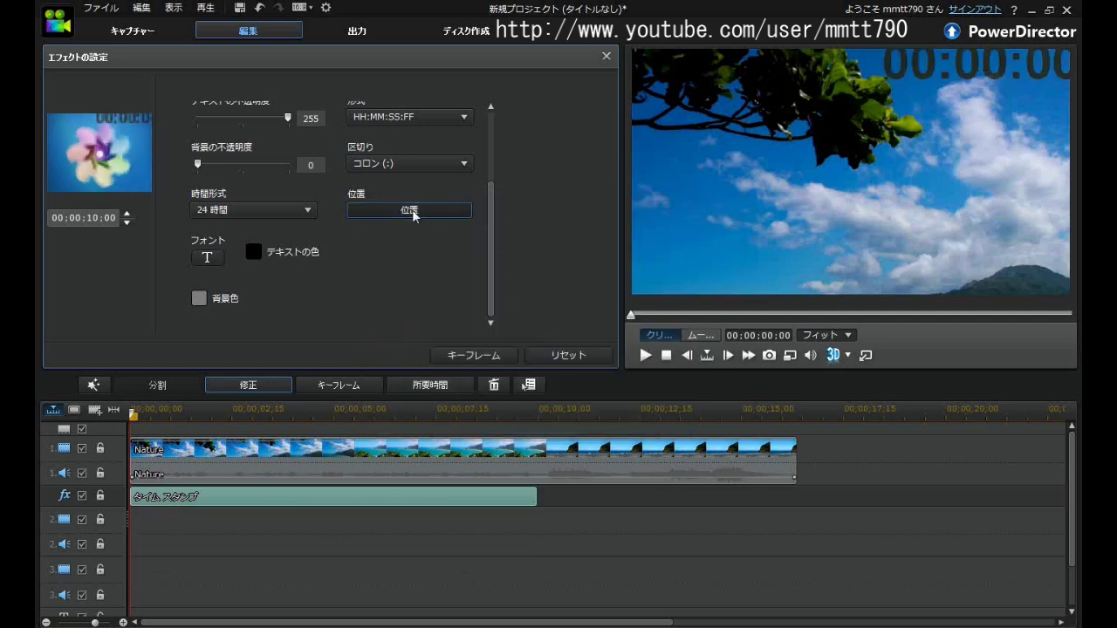
pyautogui.moveTo(645, 253); pyautogui.dragTo(561, 325)
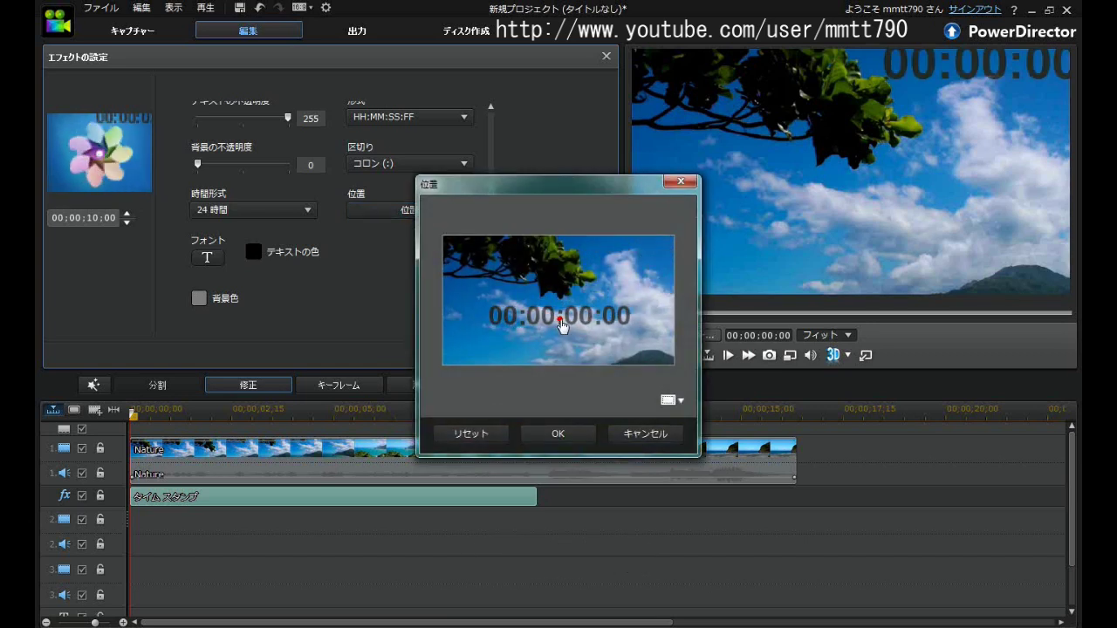
pyautogui.click(569, 439)
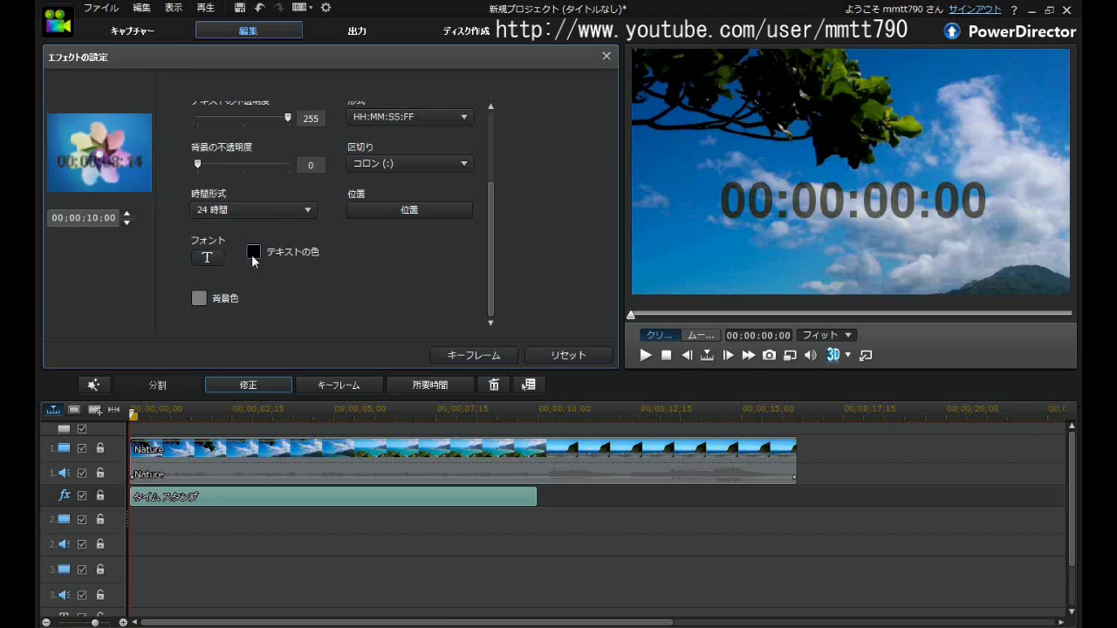
# - Set the timestamp's text colour to red
pyautogui.click(253, 252)
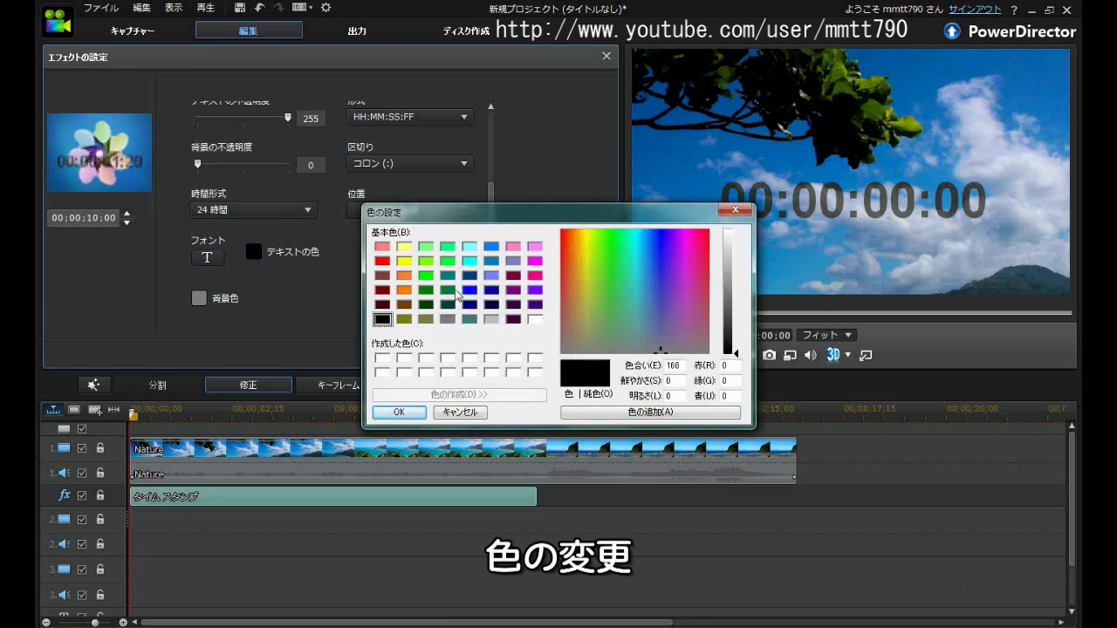
pyautogui.click(382, 261)
pyautogui.click(399, 412)
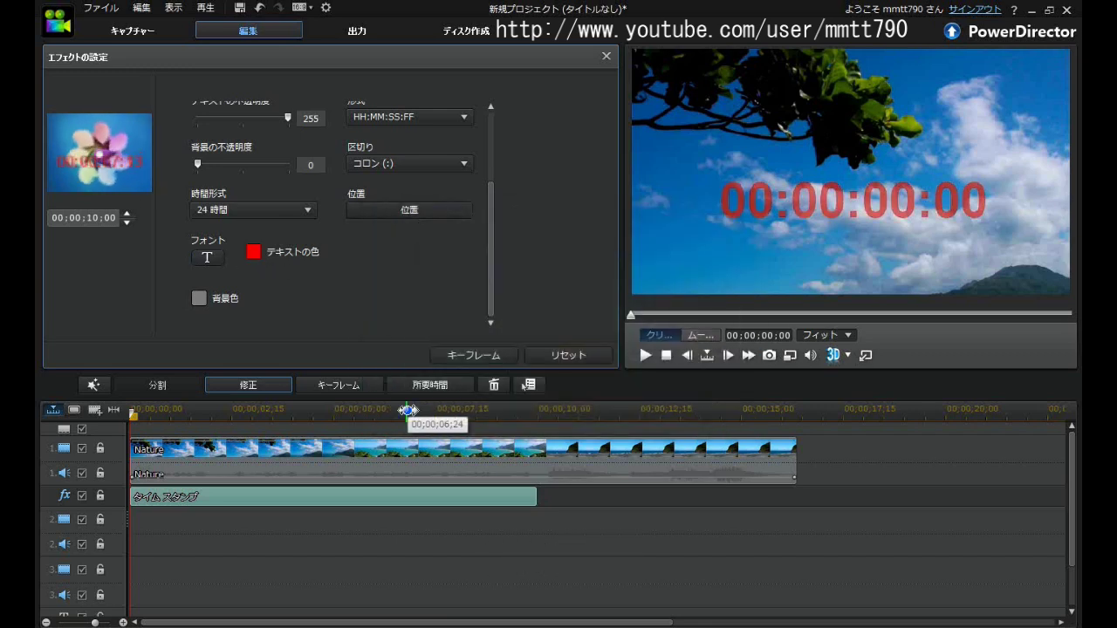
# - Try the 12 時間 and 12 時間 (AM/PM) time formats on the timestamp, ending on 24 時間
pyautogui.moveTo(491, 308); pyautogui.dragTo(493, 262)
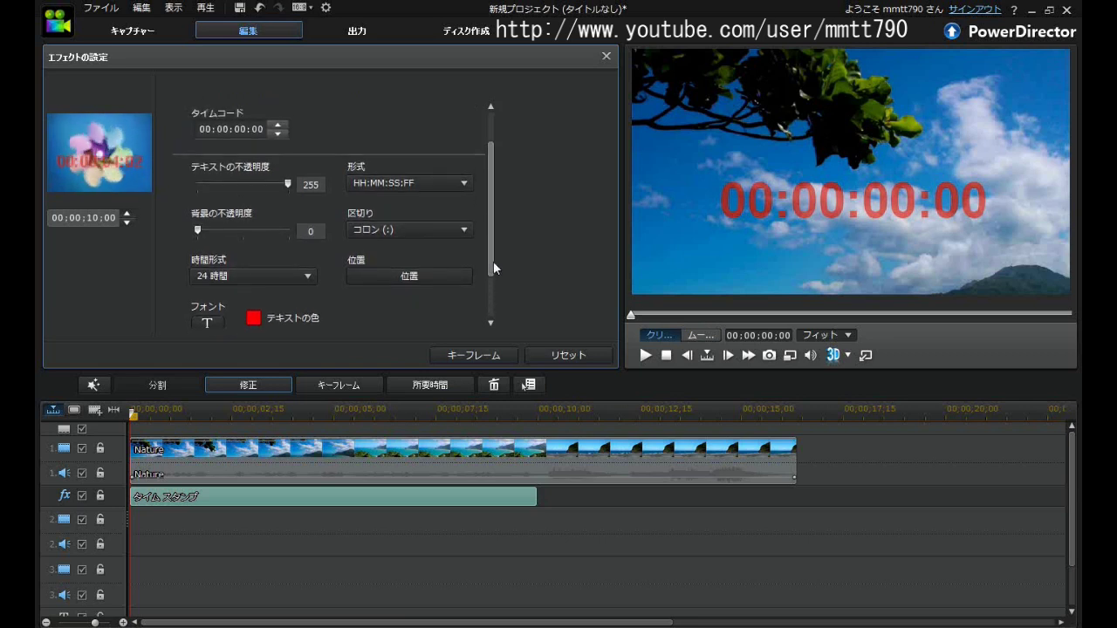
pyautogui.click(273, 276)
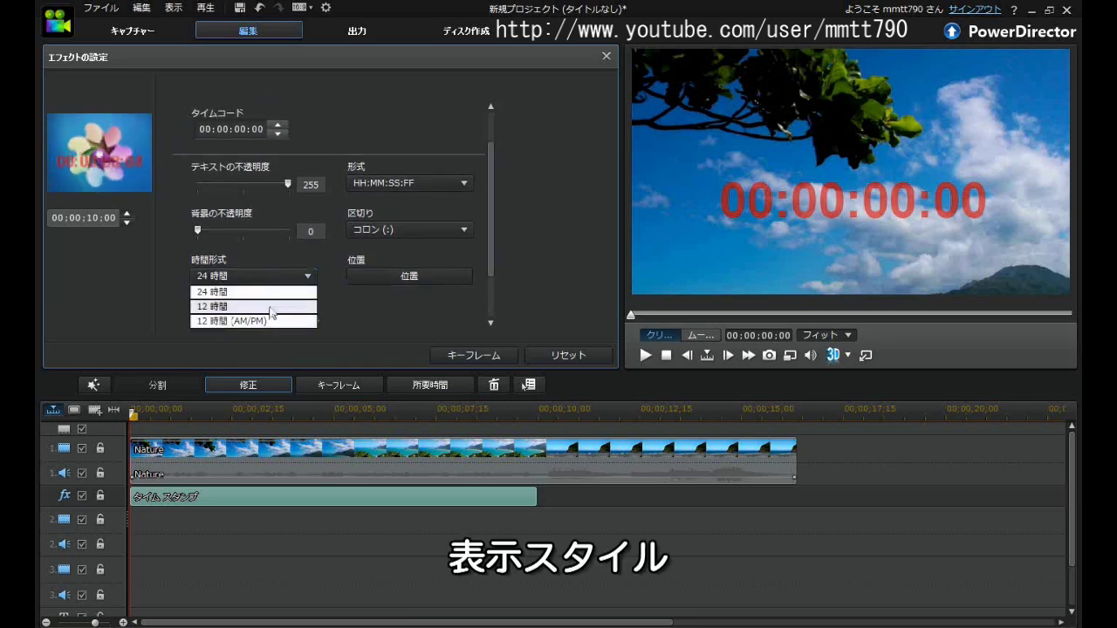
pyautogui.click(266, 307)
pyautogui.click(270, 275)
pyautogui.click(282, 321)
pyautogui.click(278, 275)
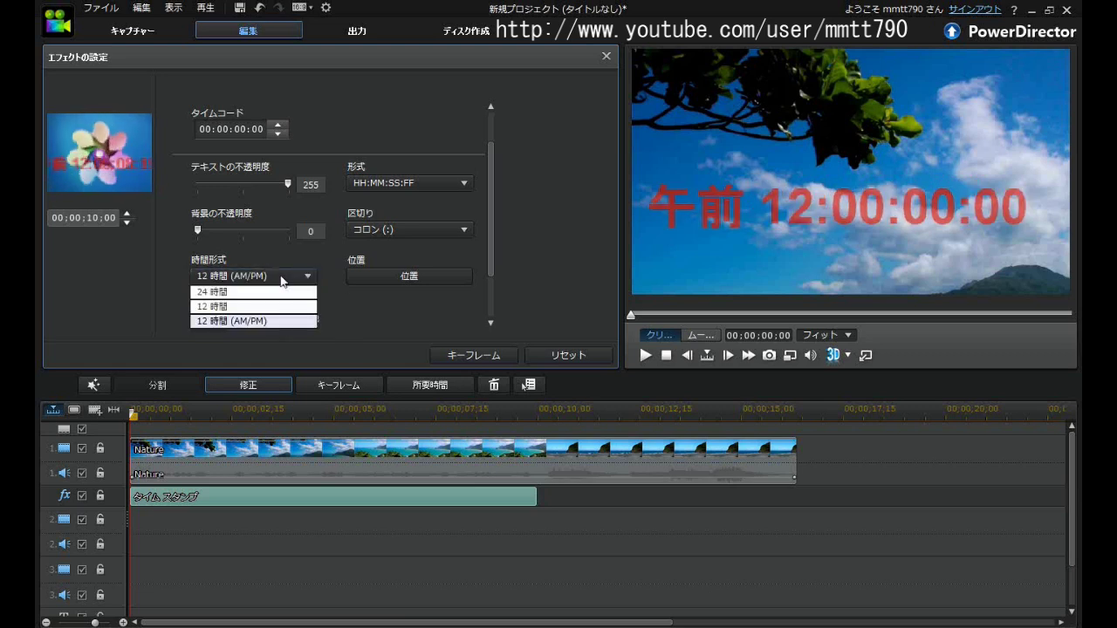
pyautogui.click(280, 292)
# - Try the baseline, comma, dot and space separators on the timestamp, ending on コロン (:)
pyautogui.click(404, 232)
pyautogui.click(404, 245)
pyautogui.click(404, 230)
pyautogui.click(404, 260)
pyautogui.click(405, 230)
pyautogui.click(404, 275)
pyautogui.click(404, 230)
pyautogui.click(404, 303)
pyautogui.click(404, 230)
pyautogui.click(404, 317)
pyautogui.click(404, 230)
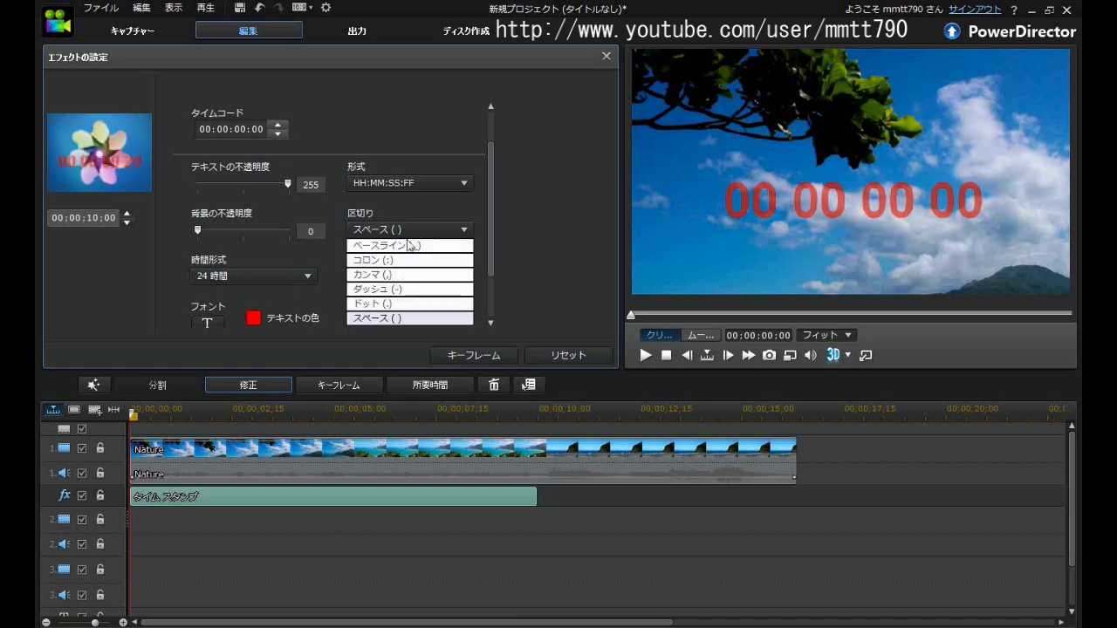
pyautogui.click(405, 261)
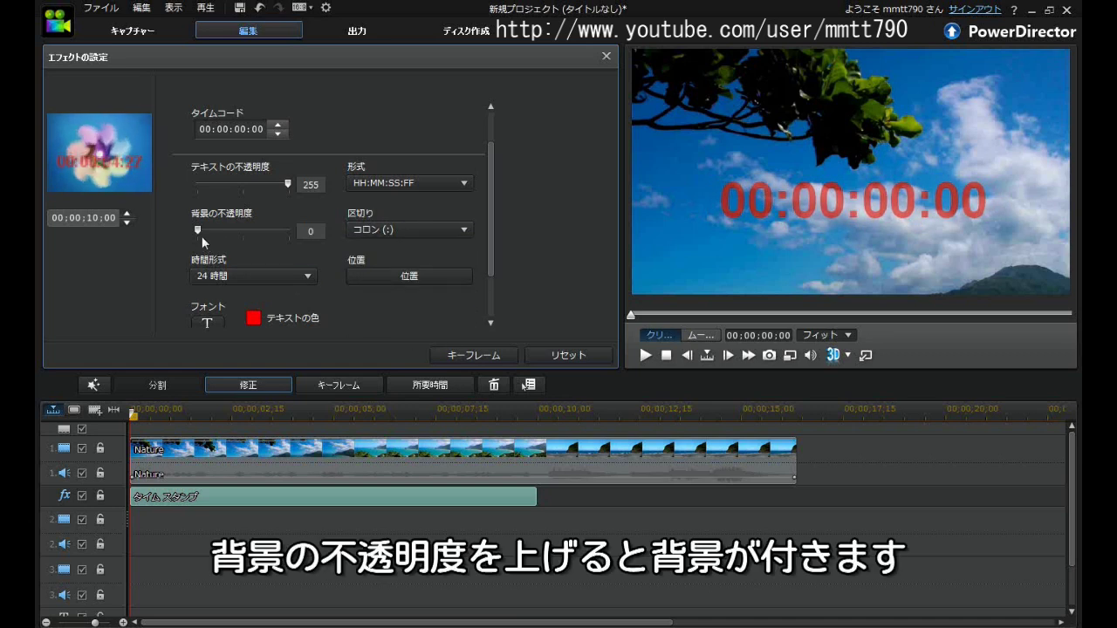
# - Set the timestamp's background opacity to 255 and its background colour to blue
pyautogui.moveTo(268, 232); pyautogui.dragTo(288, 231)
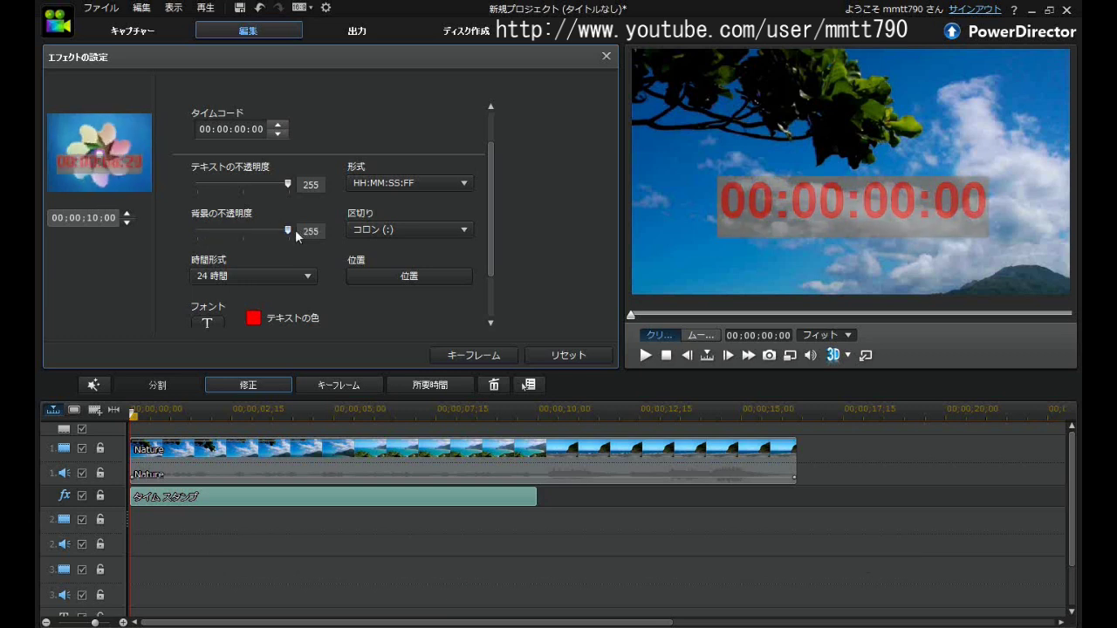
pyautogui.scroll(-1, 487, 278)
pyautogui.scroll(-3, 488, 280)
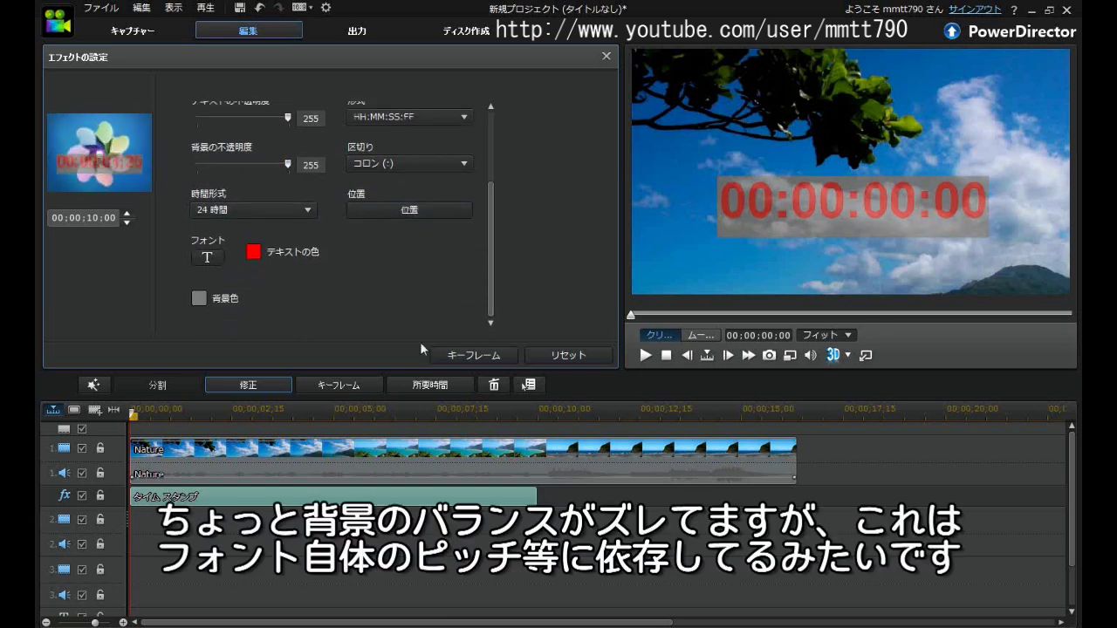
pyautogui.click(200, 297)
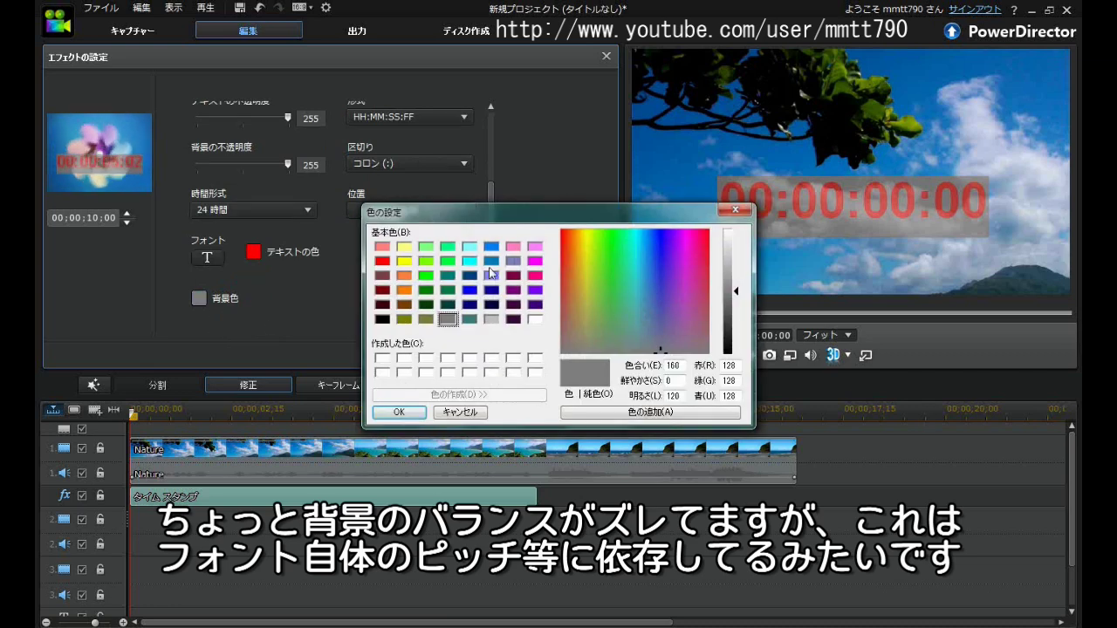
pyautogui.click(469, 291)
pyautogui.click(407, 414)
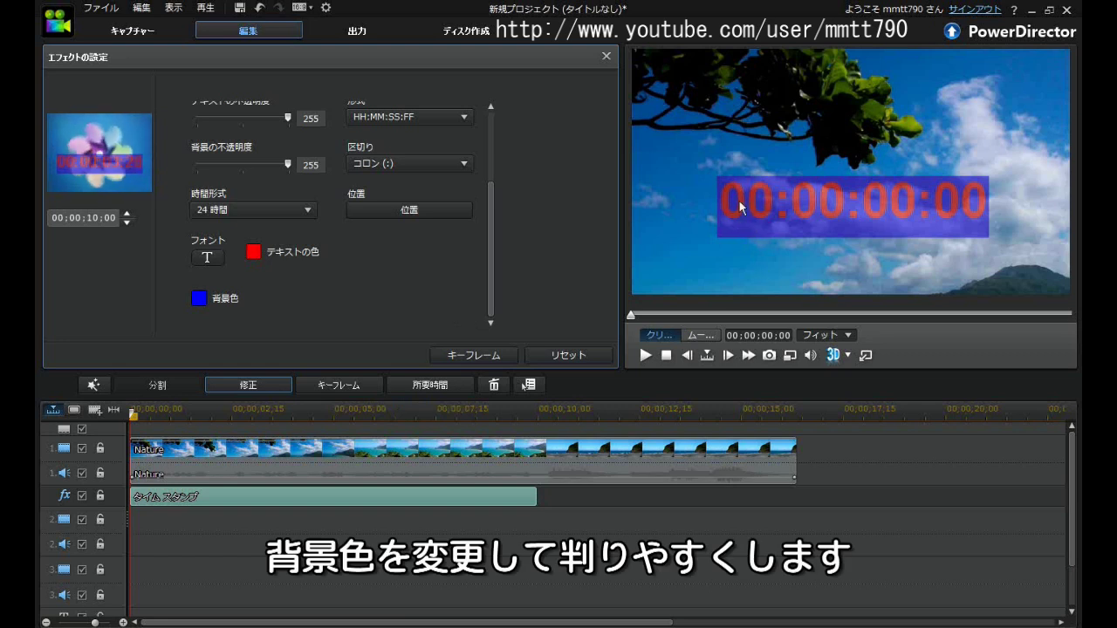
# - Change the timestamp's font to MS Pゴシック
pyautogui.click(206, 259)
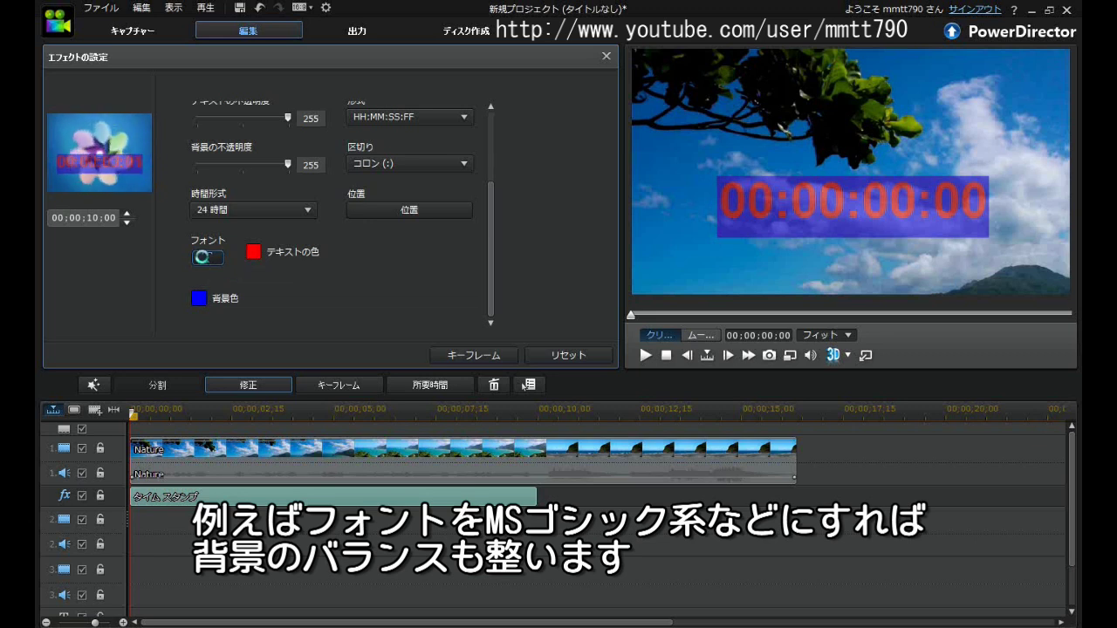
pyautogui.scroll(-5, 444, 281)
pyautogui.click(420, 273)
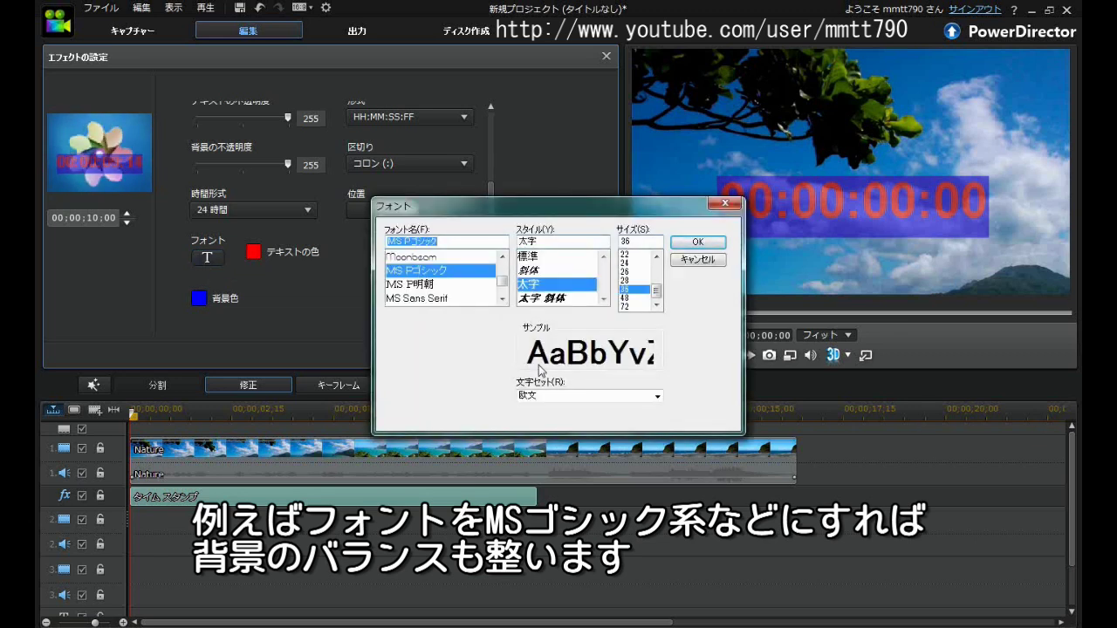
pyautogui.click(696, 244)
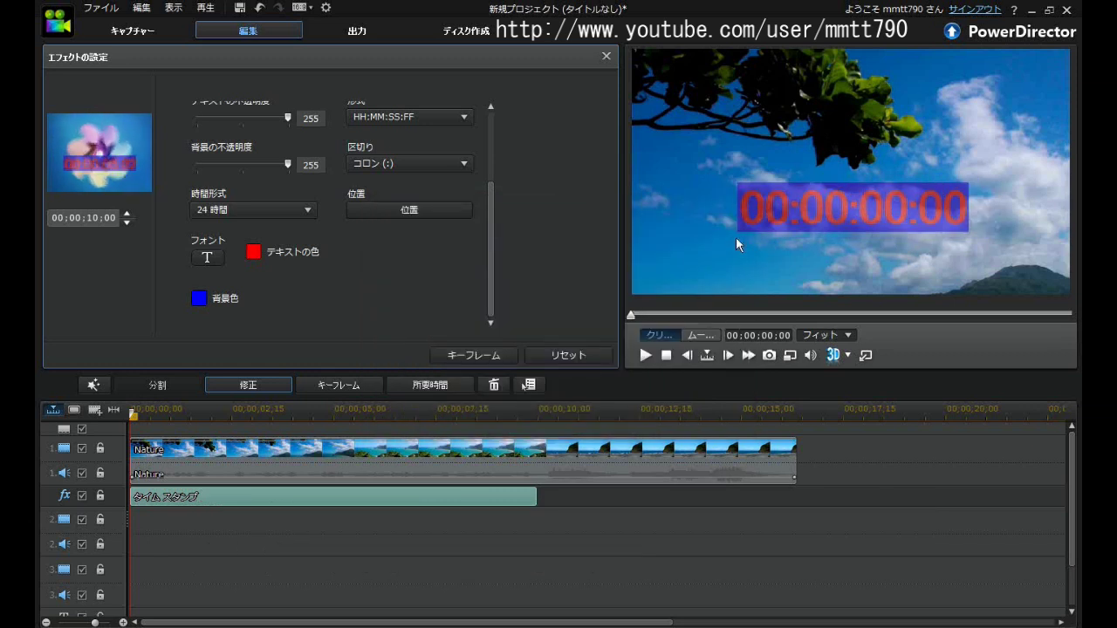
# - Set the timestamp's background opacity to 0 and its text opacity to 255
pyautogui.scroll(2, 477, 250)
pyautogui.moveTo(285, 250); pyautogui.dragTo(187, 248)
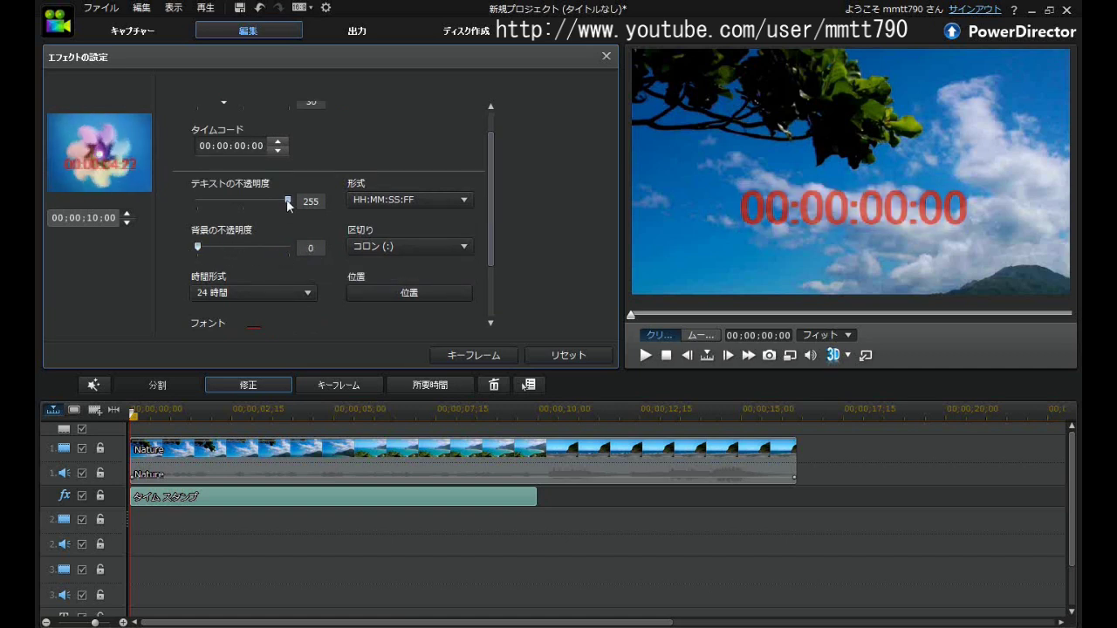
pyautogui.moveTo(289, 204)
pyautogui.mouseDown()
pyautogui.moveTo(196, 203)
pyautogui.moveTo(302, 202)
pyautogui.mouseUp()
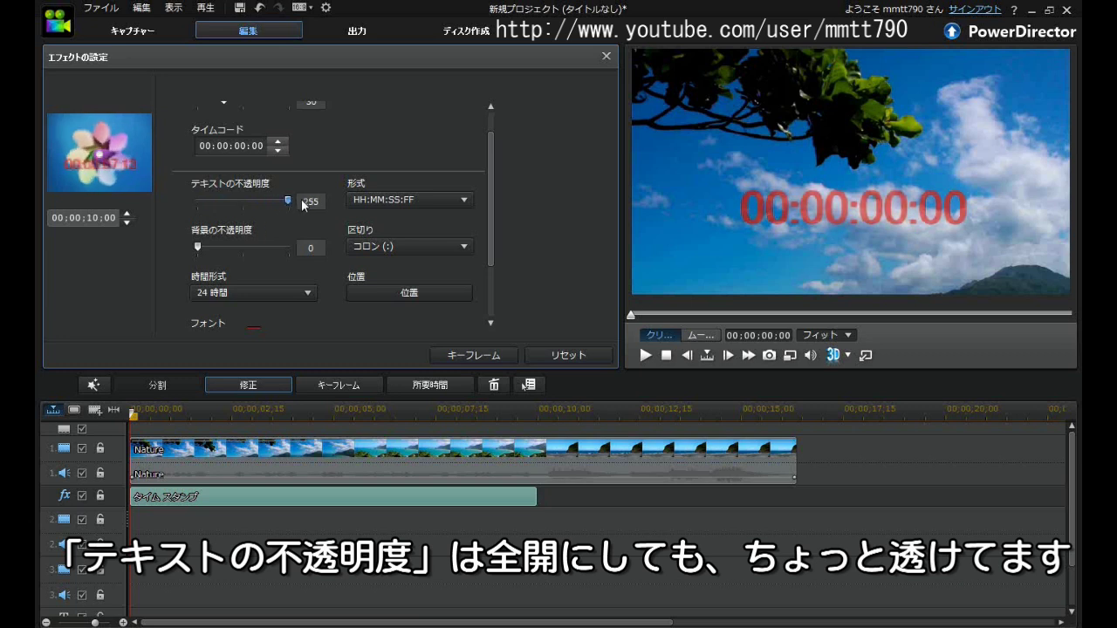
# - Set the timestamp's starting timecode to 00:00:05:00 and preview the clip from the beginning
pyautogui.moveTo(491, 209); pyautogui.dragTo(492, 185)
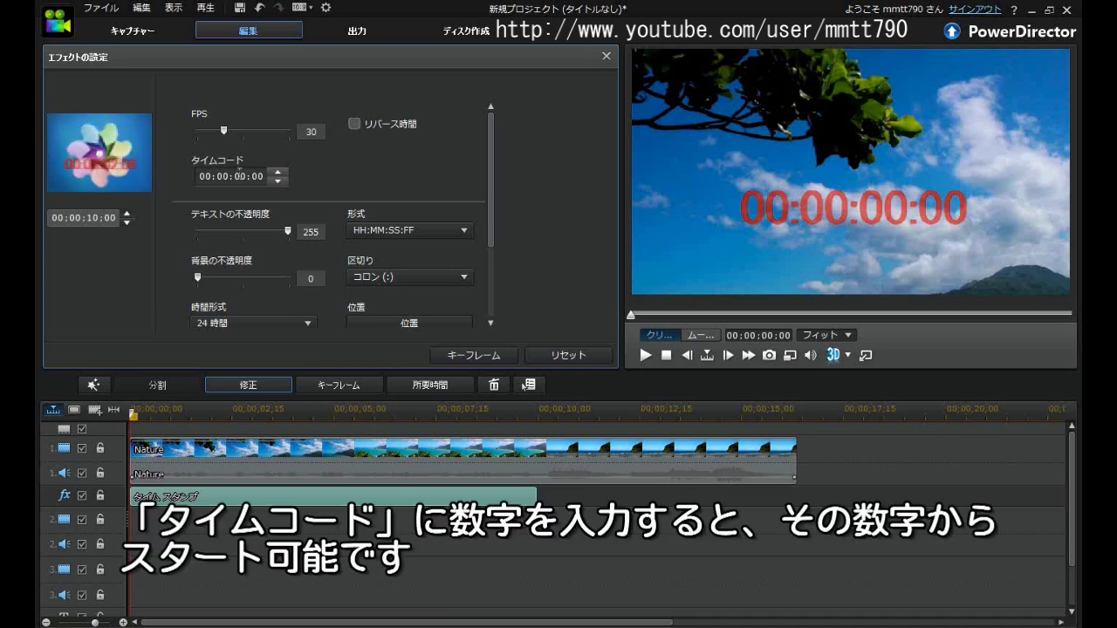
pyautogui.write('5')
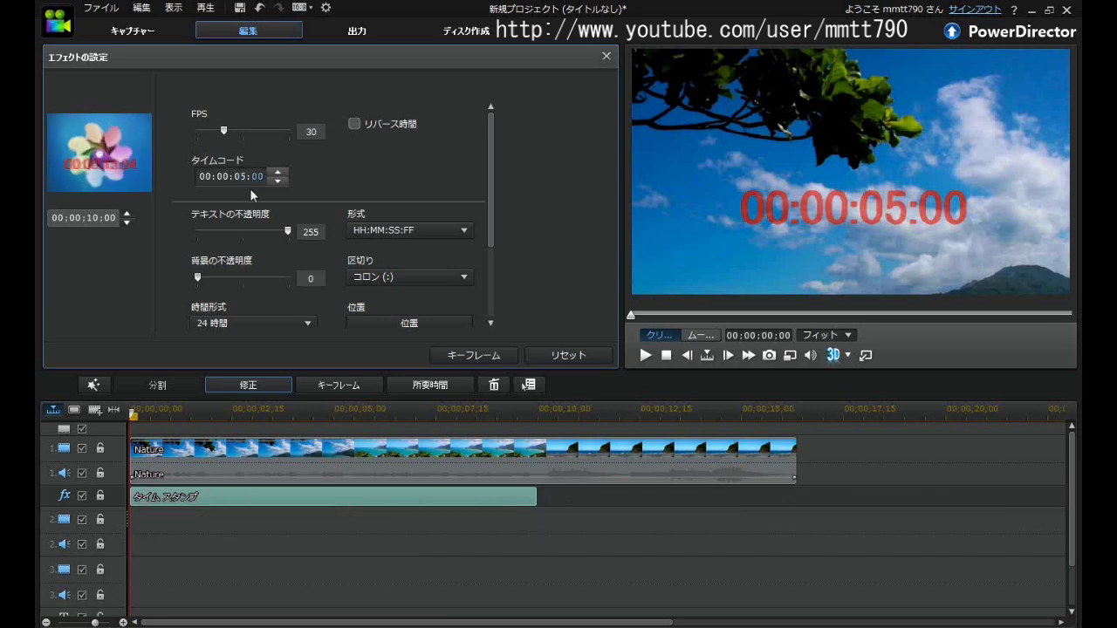
pyautogui.click(646, 355)
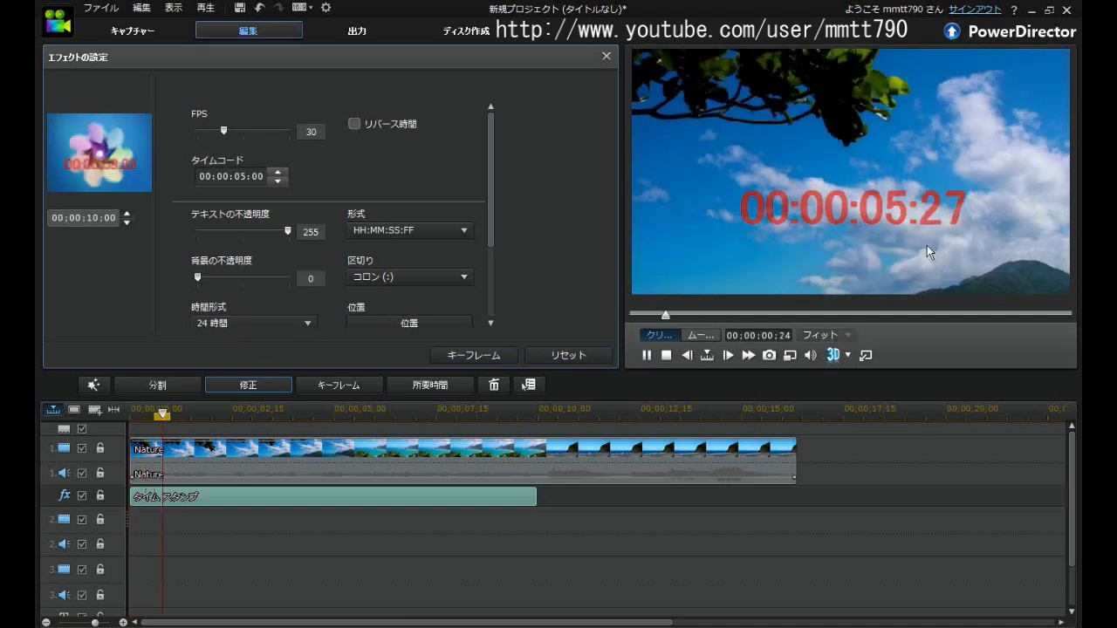
pyautogui.click(666, 355)
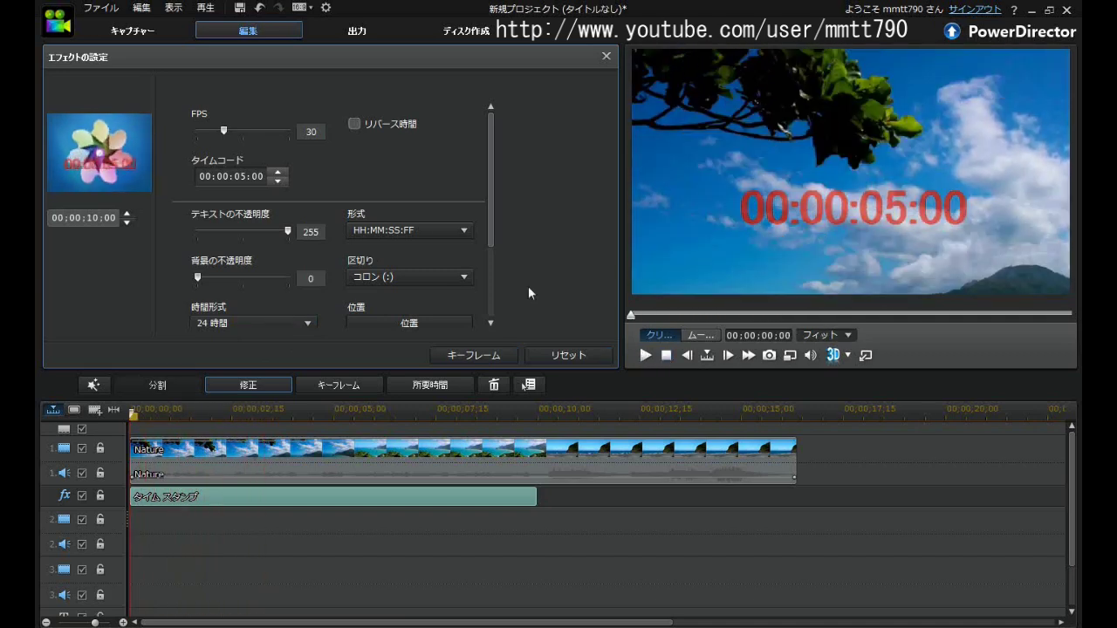
# - Enable リバース時間 for the timestamp and play the clip to preview the countdown
pyautogui.click(353, 125)
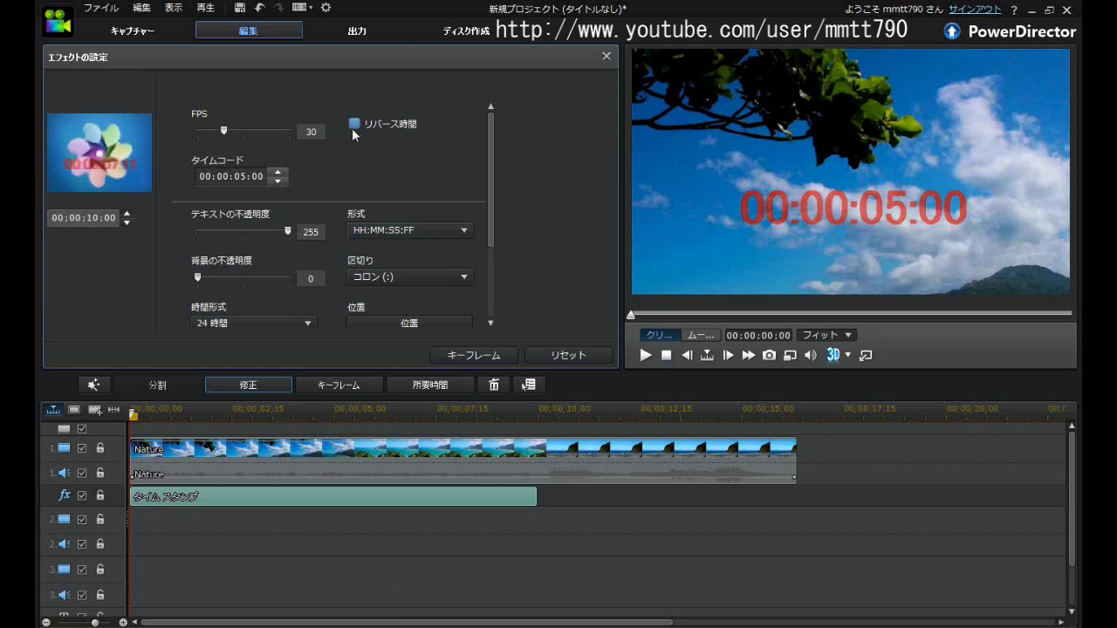
pyautogui.click(646, 356)
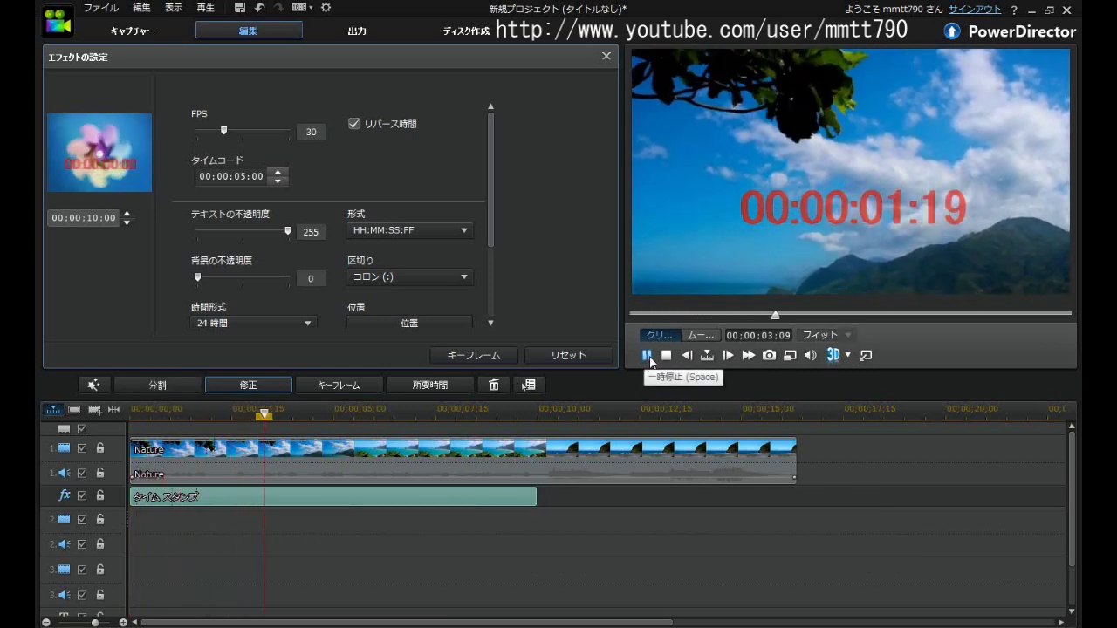
pyautogui.click(649, 357)
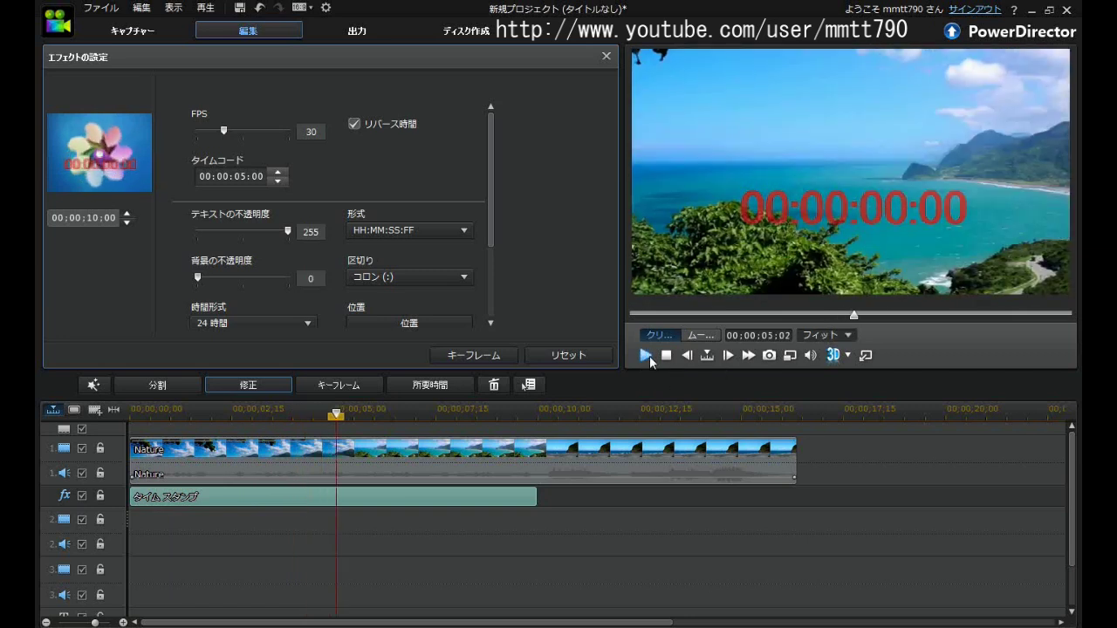
# - Try the HH:MM:SS and MM:SS:FF formats for the timestamp and return its format to HH:MM:SS:FF
pyautogui.click(432, 236)
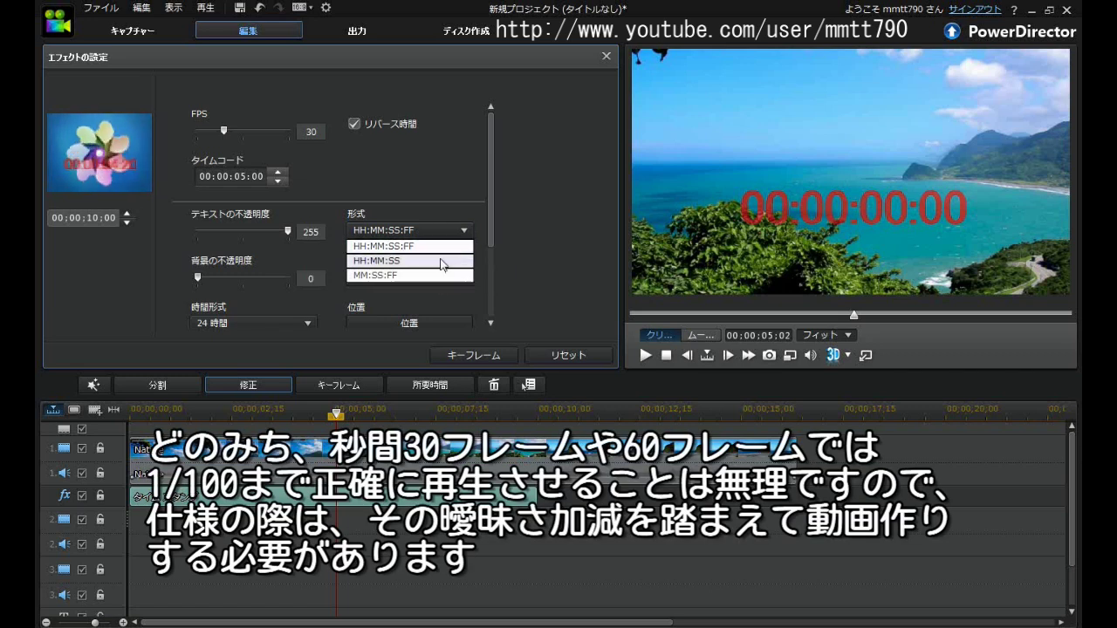
pyautogui.click(440, 259)
pyautogui.click(441, 231)
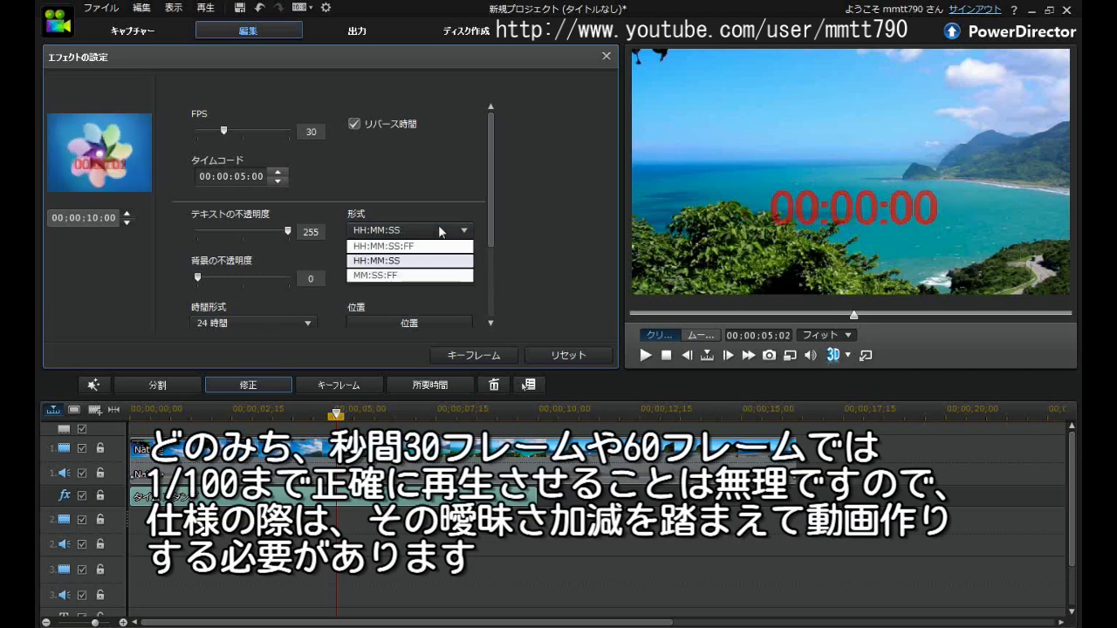
pyautogui.click(438, 275)
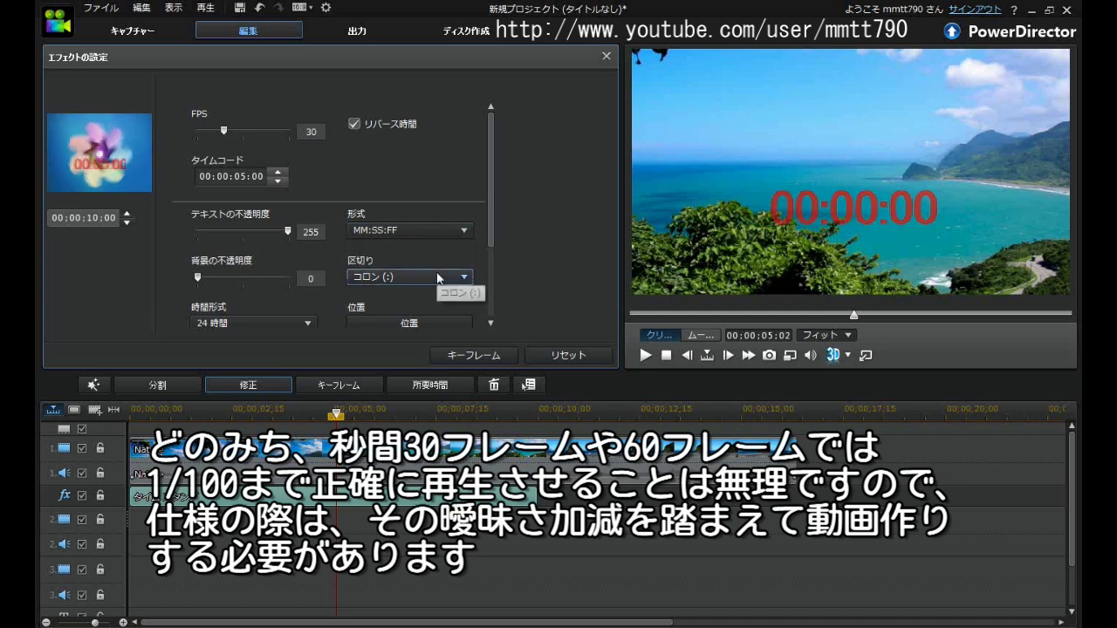
pyautogui.click(418, 232)
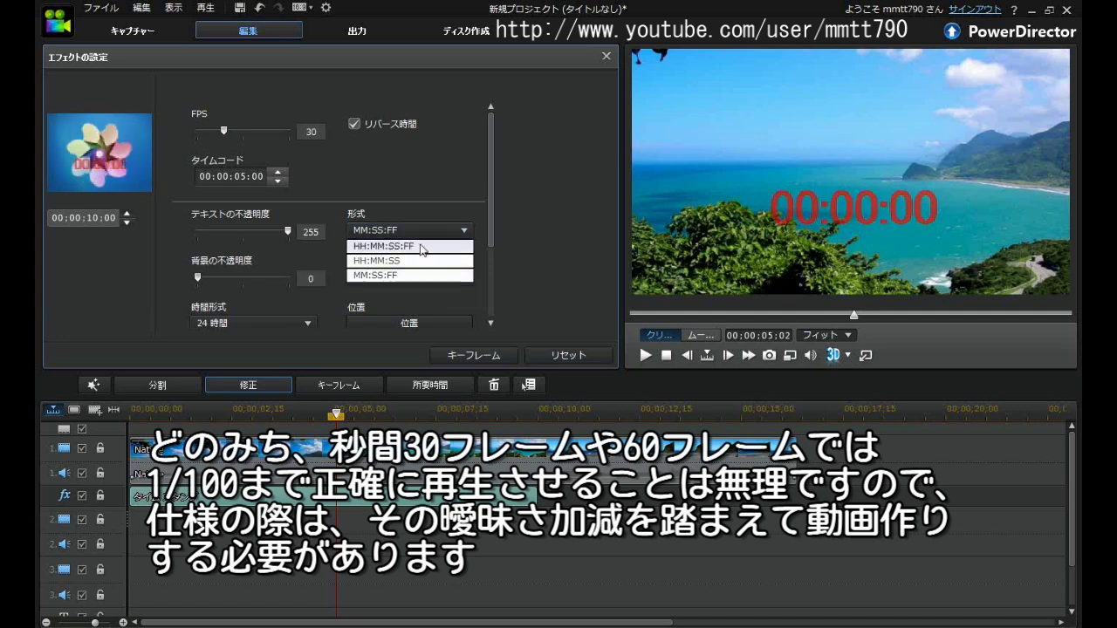
pyautogui.click(419, 246)
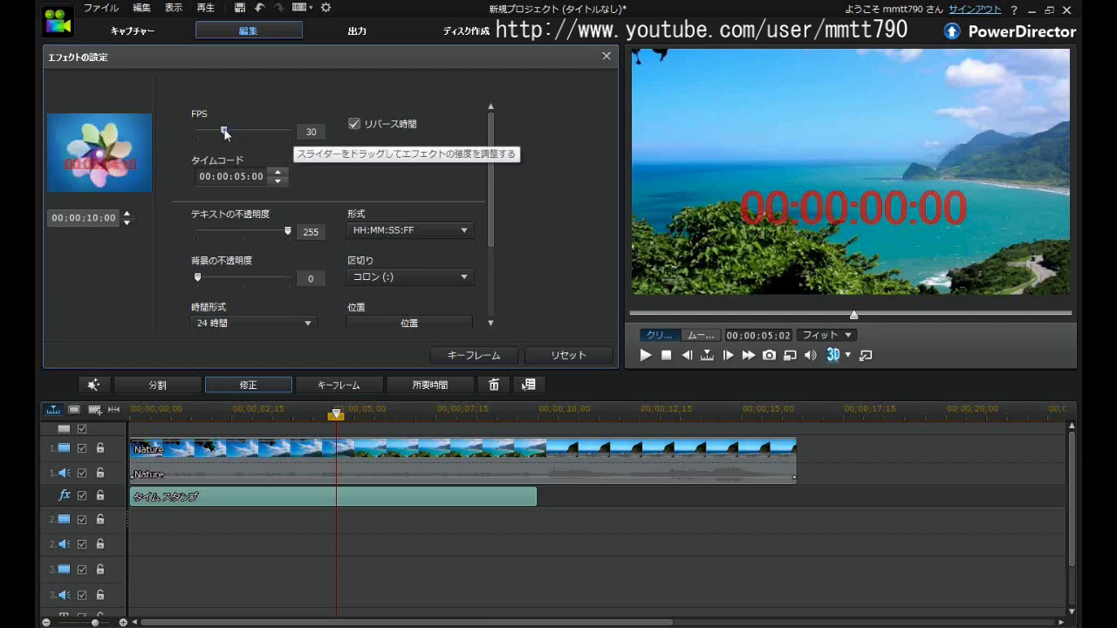
# - Set the timestamp's FPS to 1 and play the clip briefly to preview the countdown
pyautogui.moveTo(224, 130); pyautogui.dragTo(193, 131)
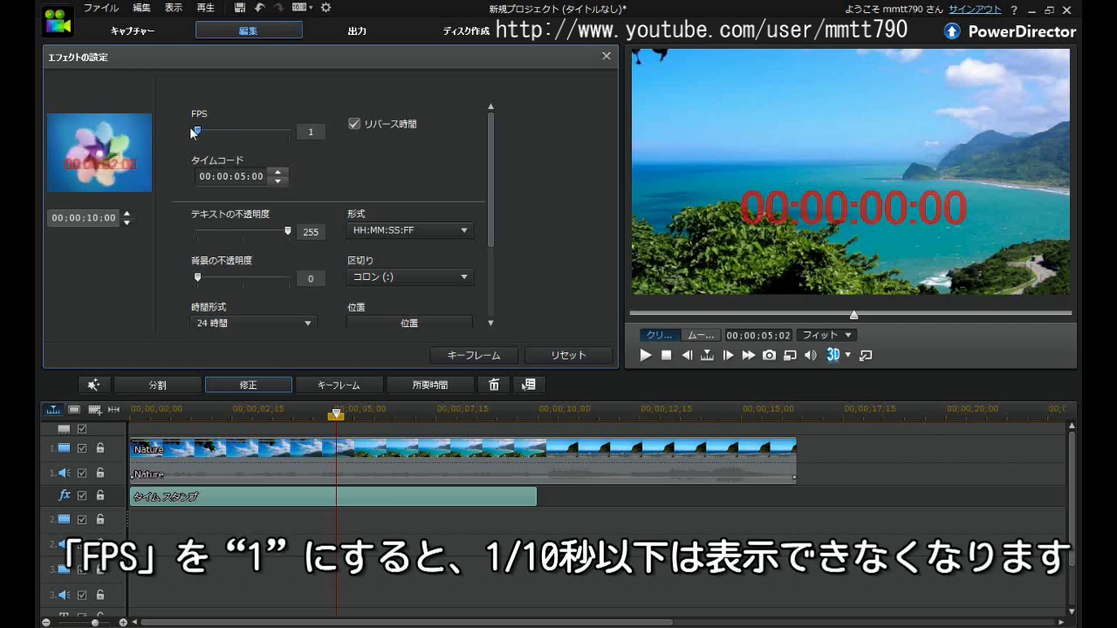
pyautogui.click(646, 356)
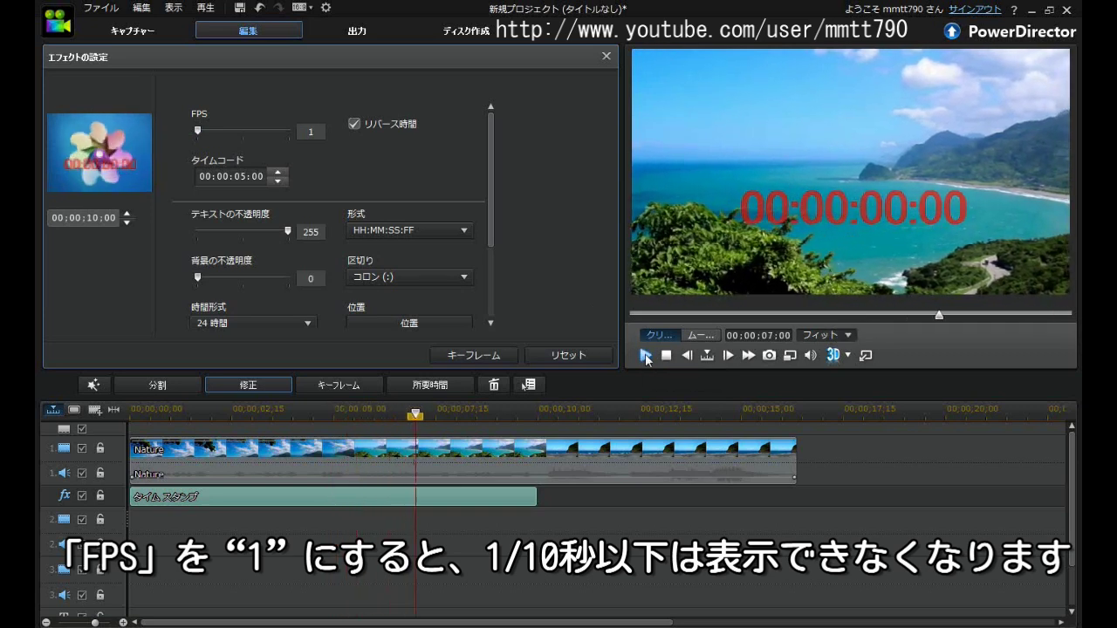
pyautogui.click(646, 355)
# - Disable リバース時間 for the timestamp and play the clip briefly to preview it counting up
pyautogui.click(353, 124)
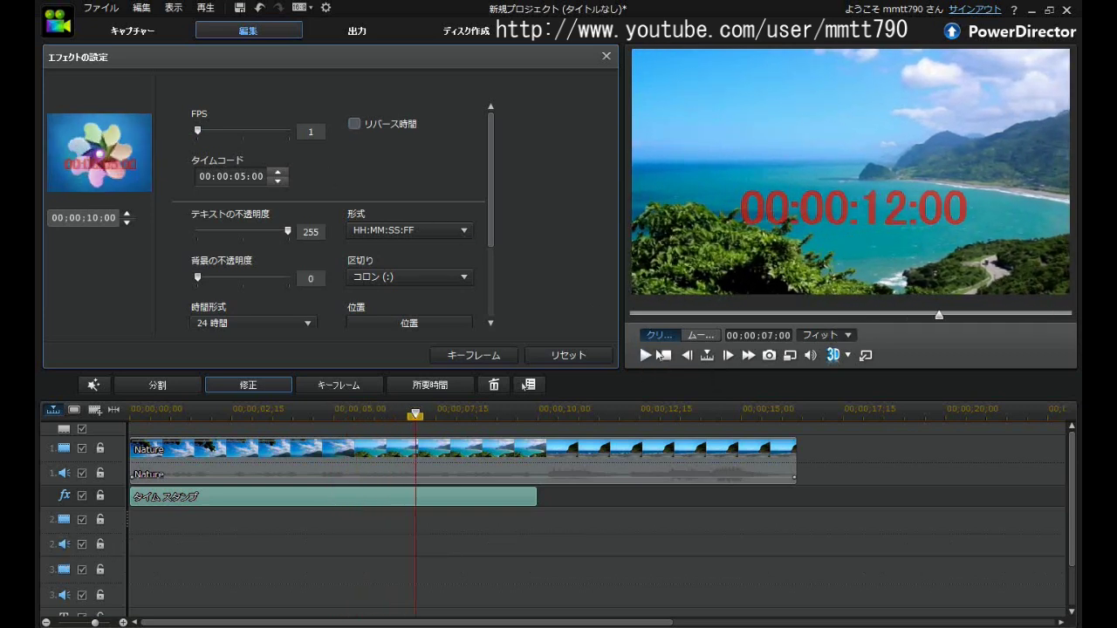
pyautogui.click(646, 356)
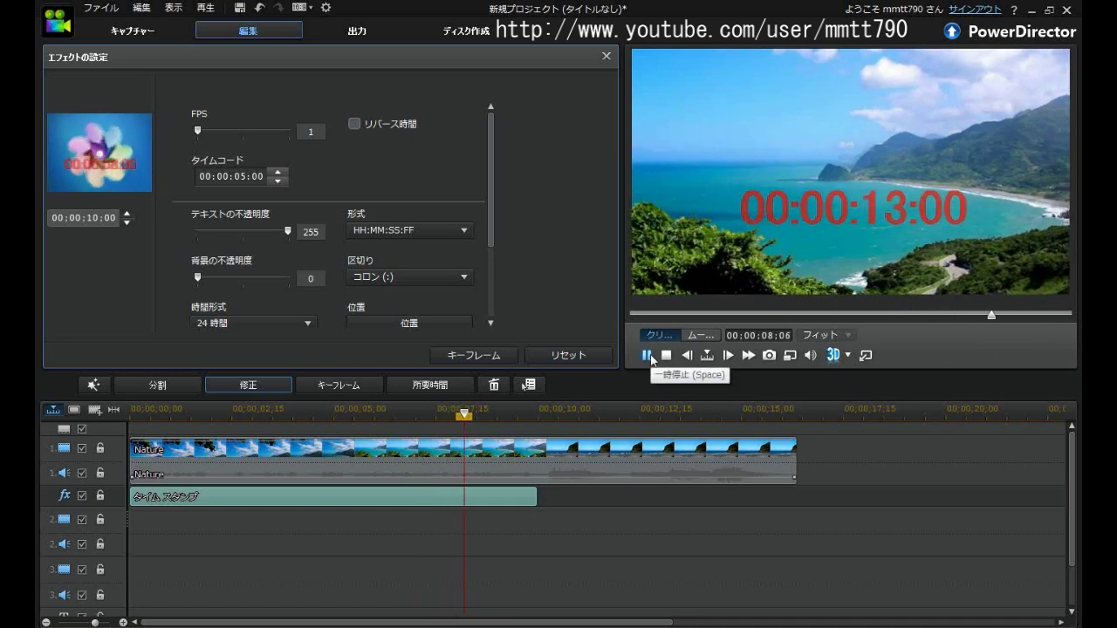
pyautogui.click(646, 355)
# - Try FPS values of 65 and 100 for the timestamp and set its FPS back to 30
pyautogui.moveTo(198, 133); pyautogui.dragTo(257, 133)
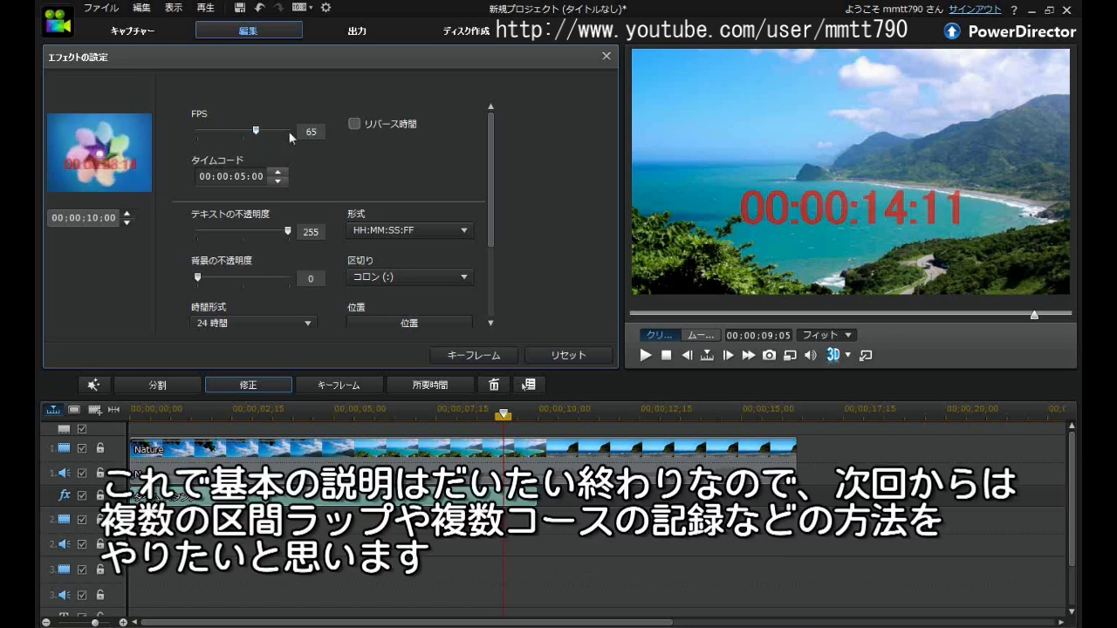
pyautogui.moveTo(260, 133); pyautogui.dragTo(342, 133)
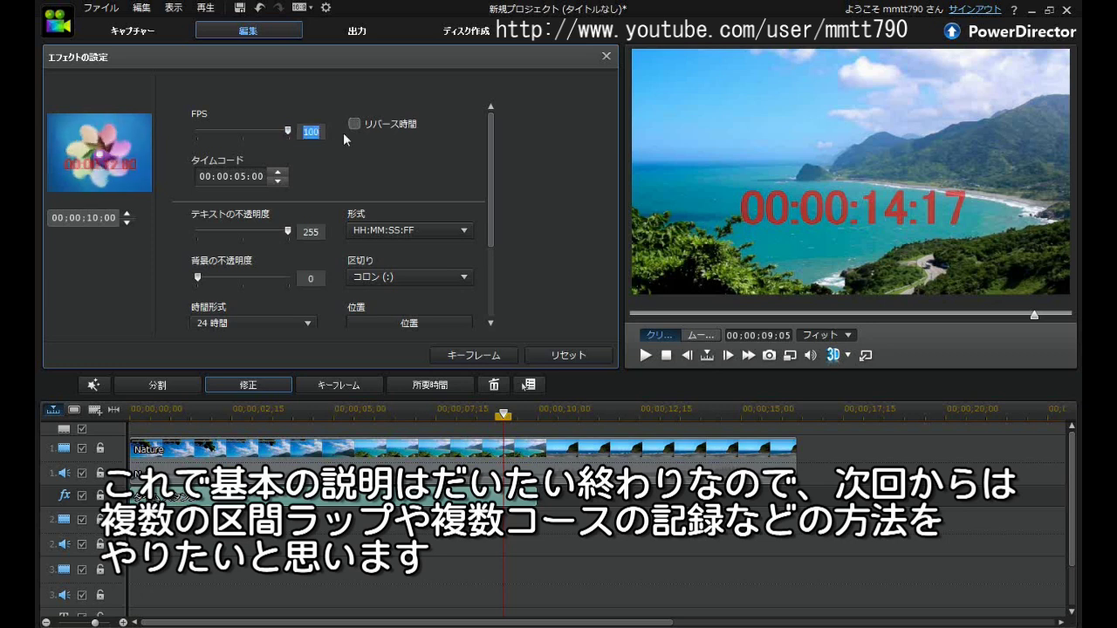
pyautogui.write('30')
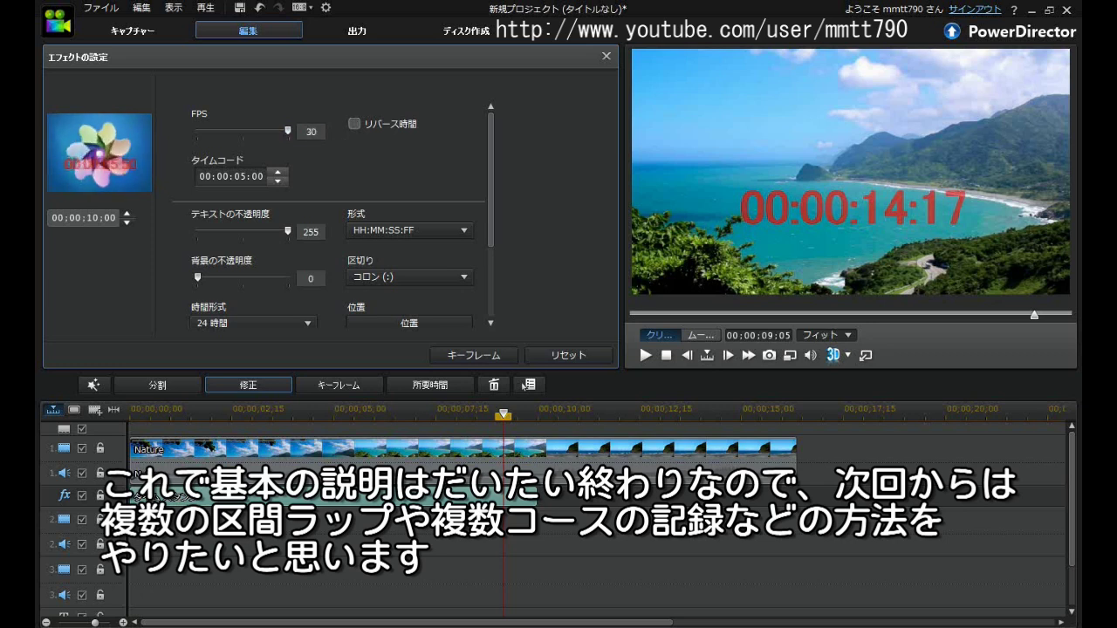
pyautogui.press('Return')
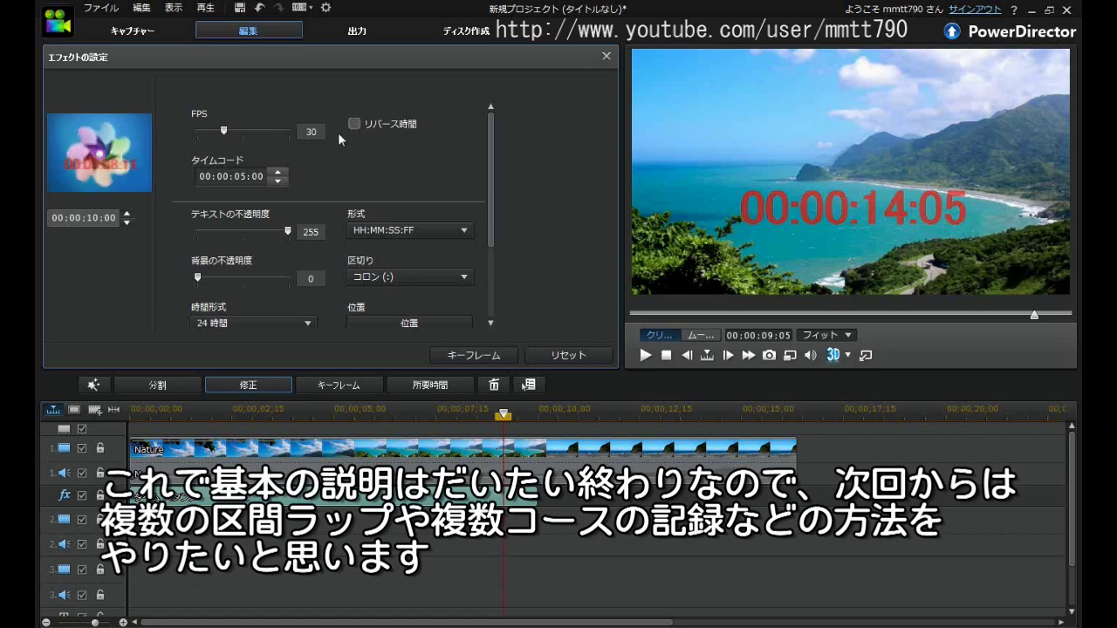